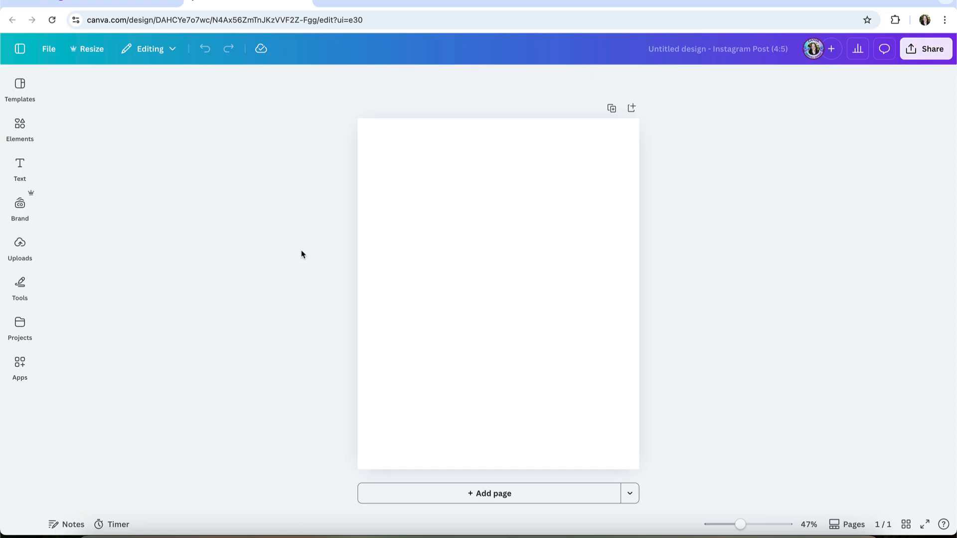
Add a square shape to the blank page and move it to the page's upper-left area.
key("r")
left_click(552, 327)
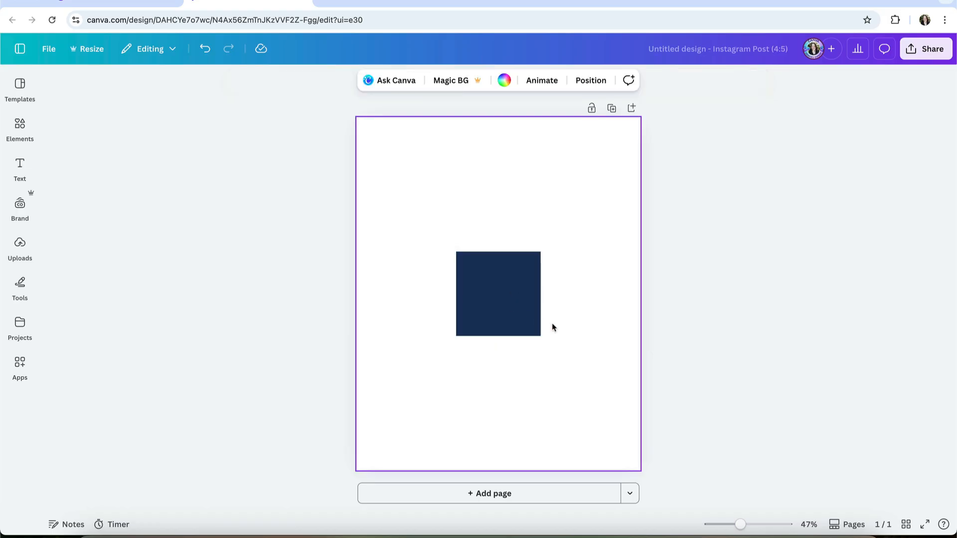
left_click(518, 314)
left_click_drag(518, 314, 466, 212)
left_click(525, 242)
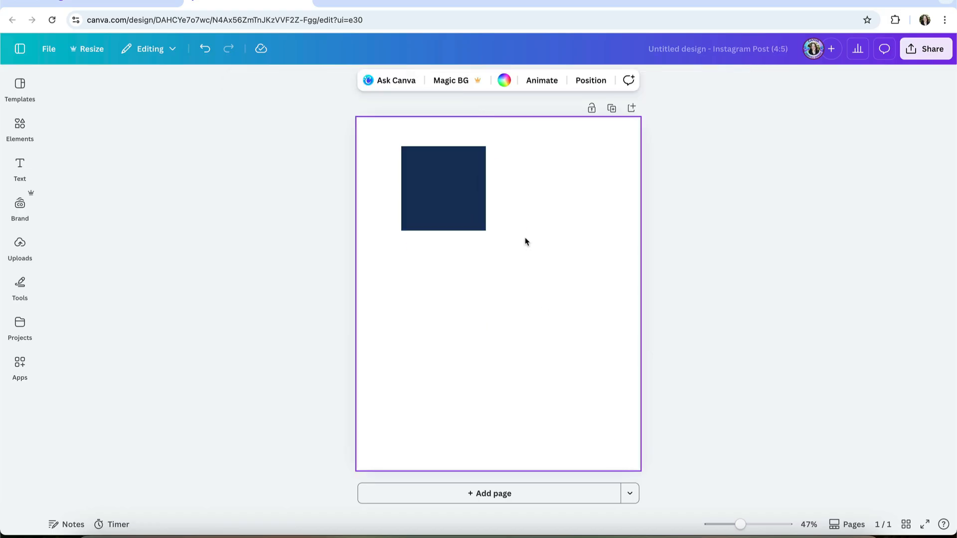
Add a circle shape and place it in the page's lower-right area, below the square.
key("c")
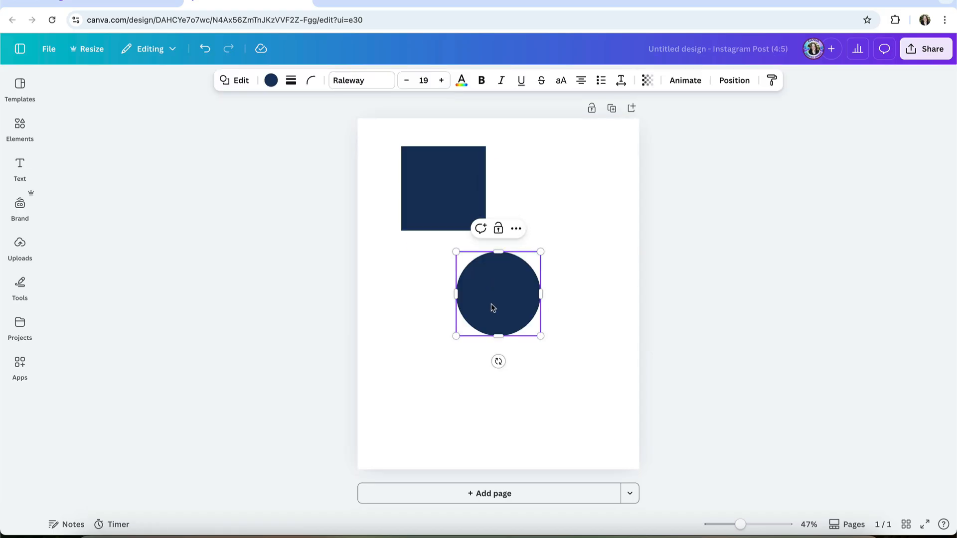
left_click(448, 303)
left_click_drag(487, 303, 498, 339)
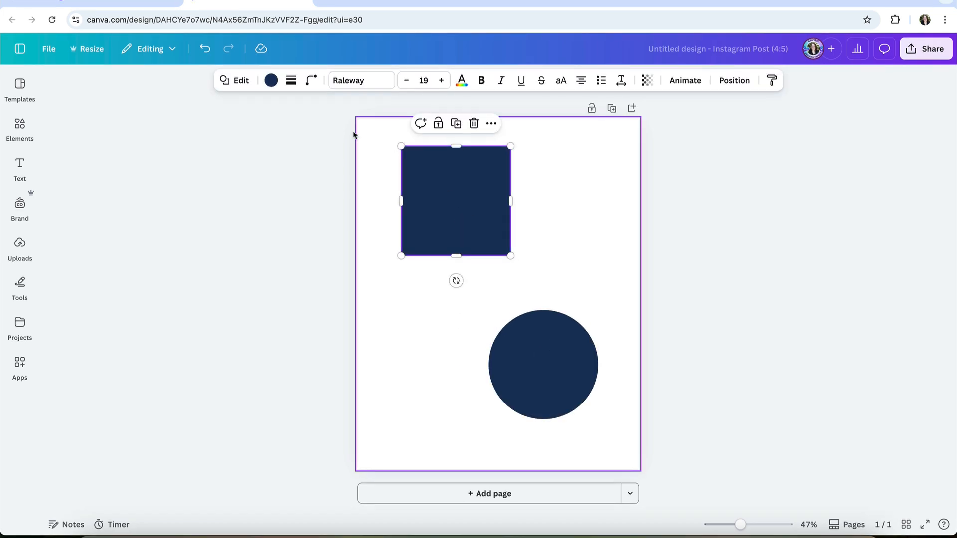
Fill the square with a gradient running from red #D83B36 to yellow #E8DD42.
left_click(272, 80)
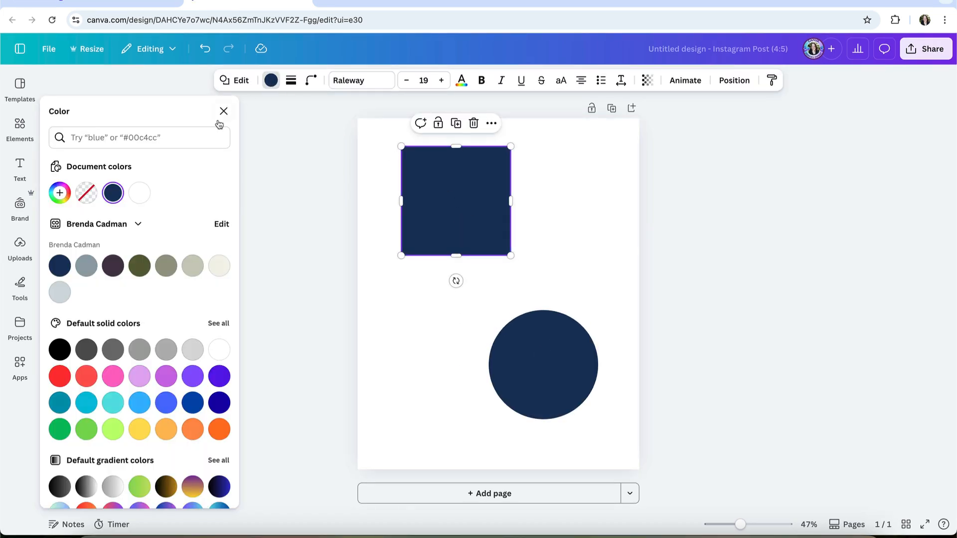
left_click(59, 193)
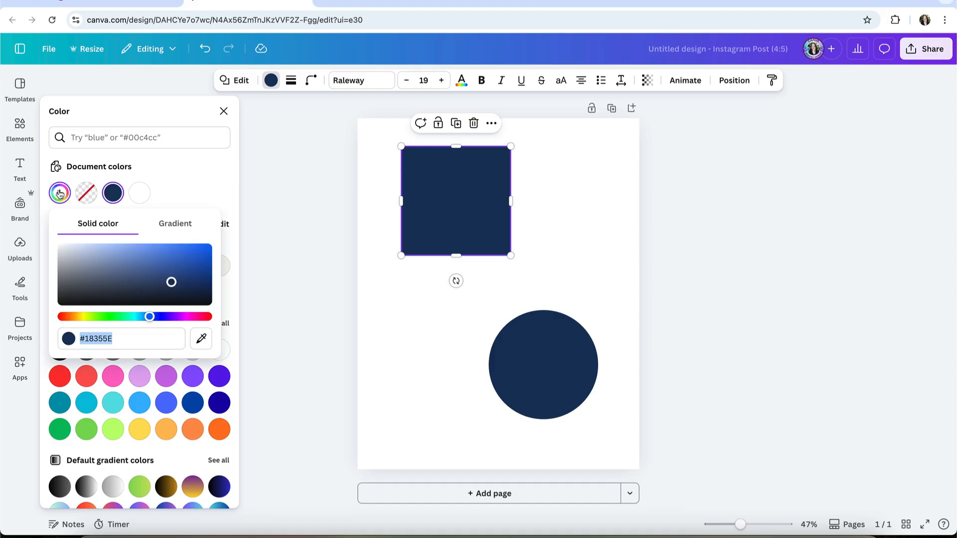
left_click(185, 228)
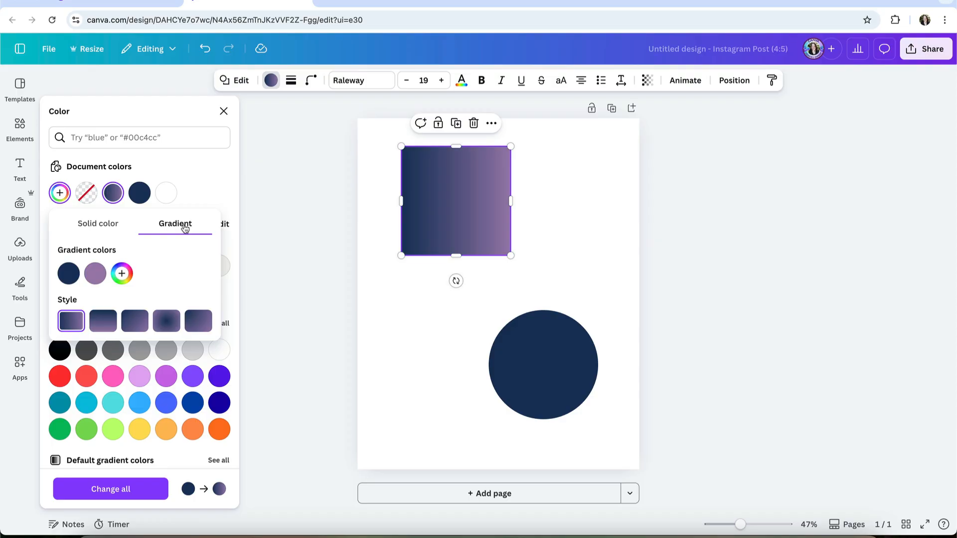
left_click(65, 277)
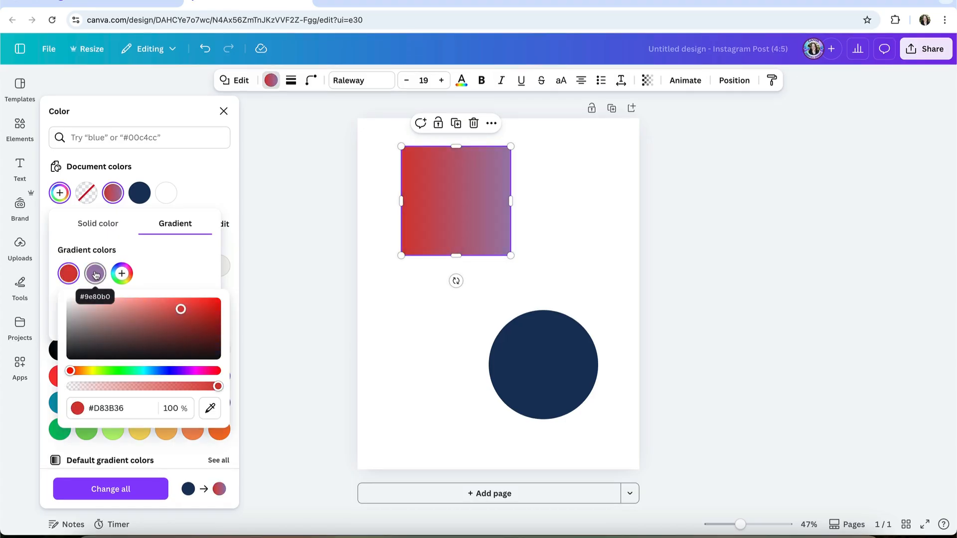
left_click(96, 275)
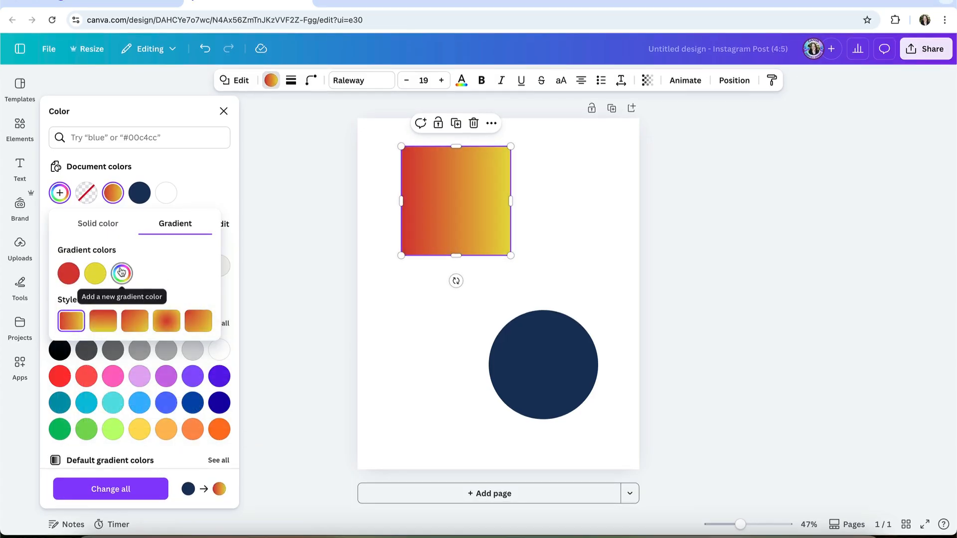
Add green #6DE842 as the third colour of the square's gradient and set the gradient style to diagonal.
left_click(121, 273)
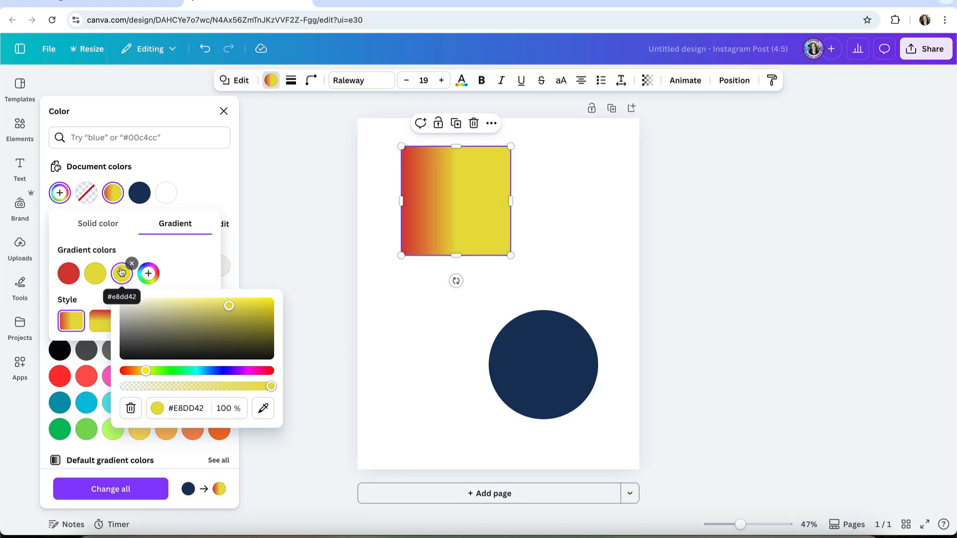
left_click_drag(144, 371, 166, 372)
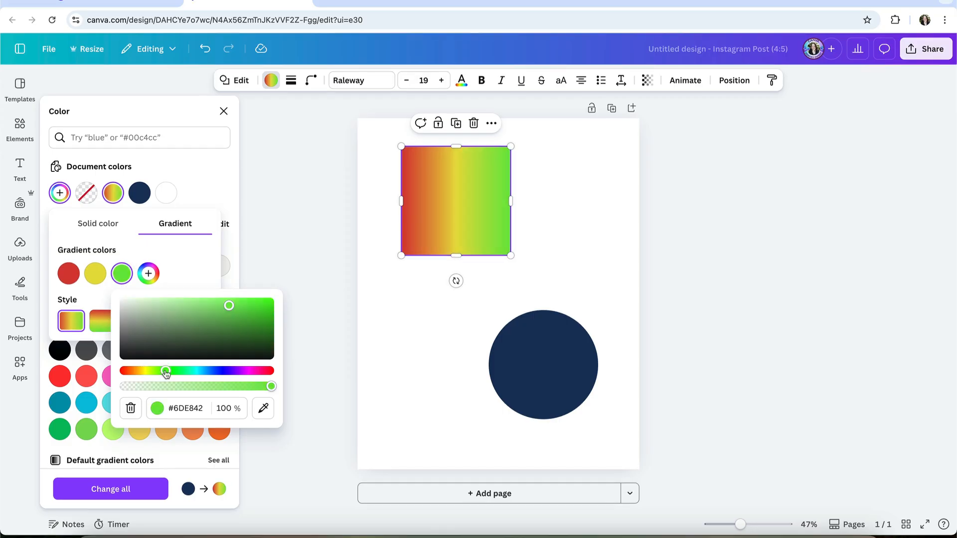
left_click(193, 271)
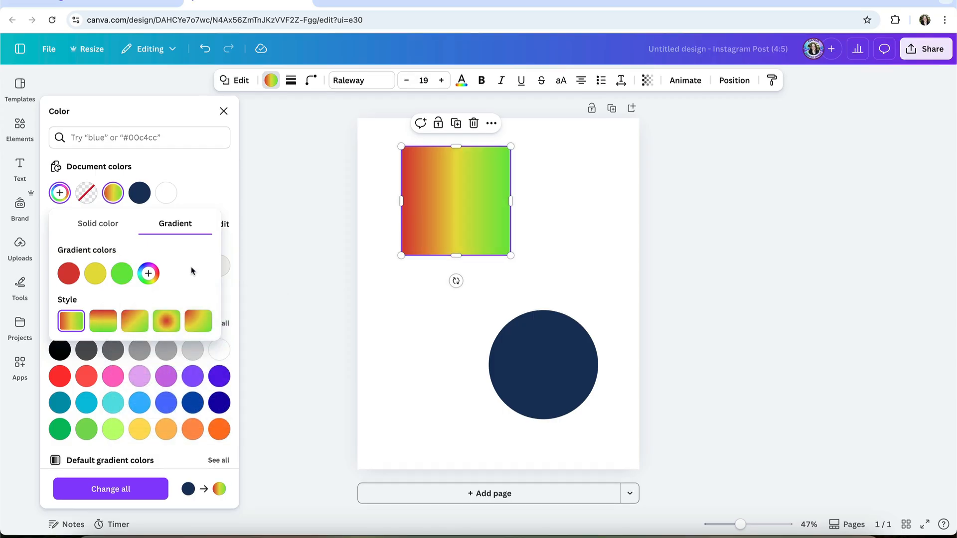
left_click(138, 325)
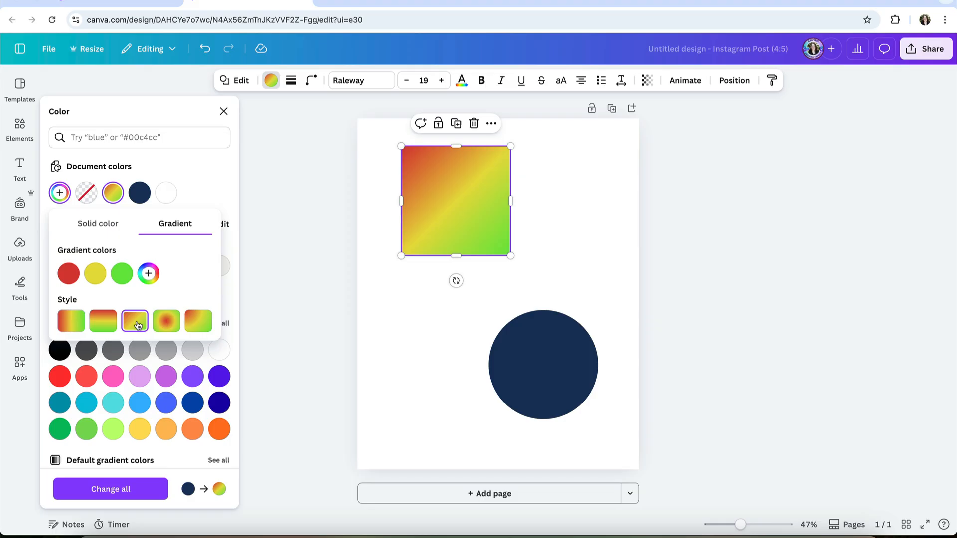
left_click(353, 271)
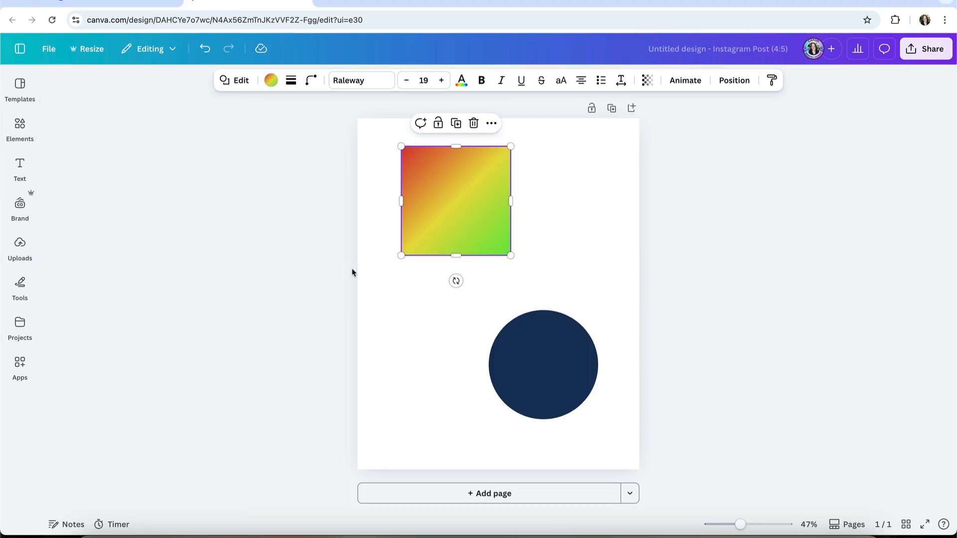
left_click(391, 284)
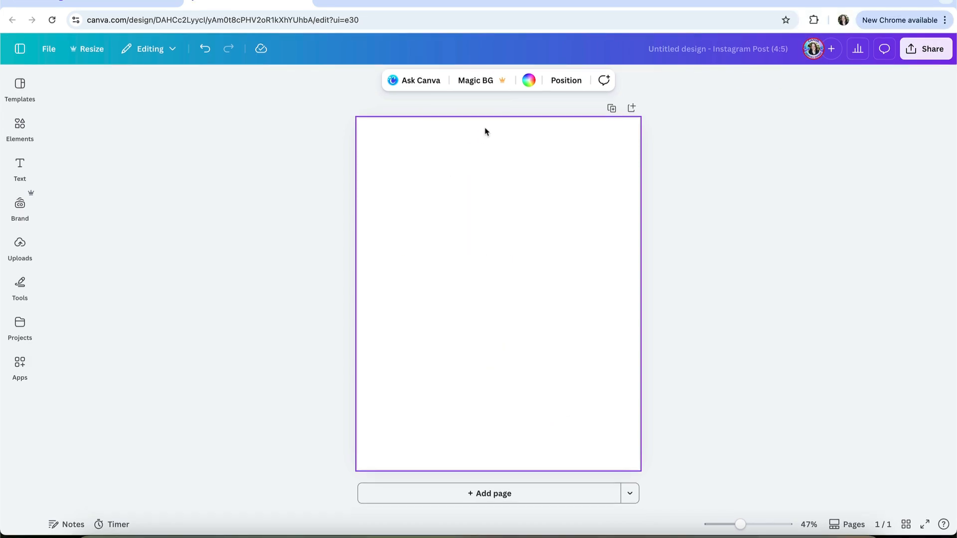
Fill the blank page's background with a diagonal gradient from dusty rose to pale pink.
left_click(527, 80)
left_click(86, 166)
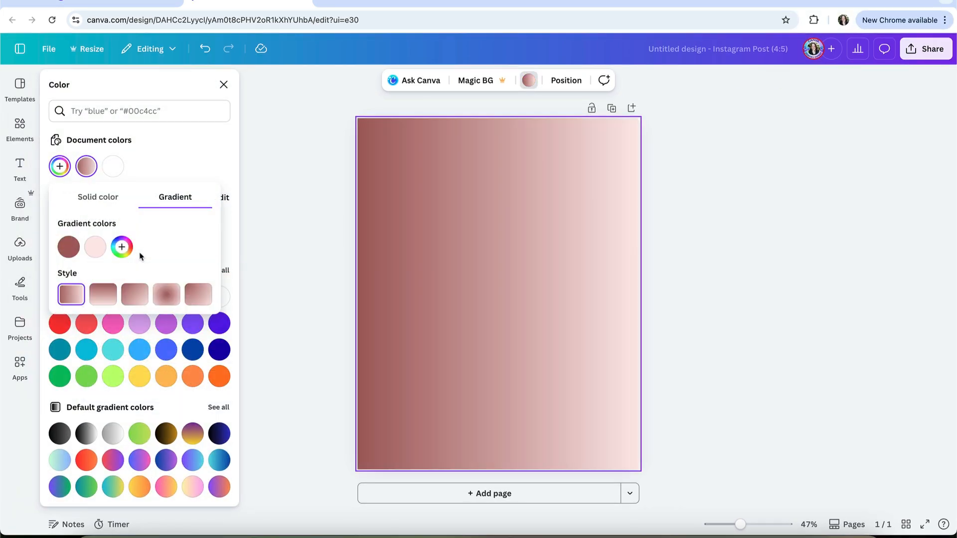
left_click(134, 294)
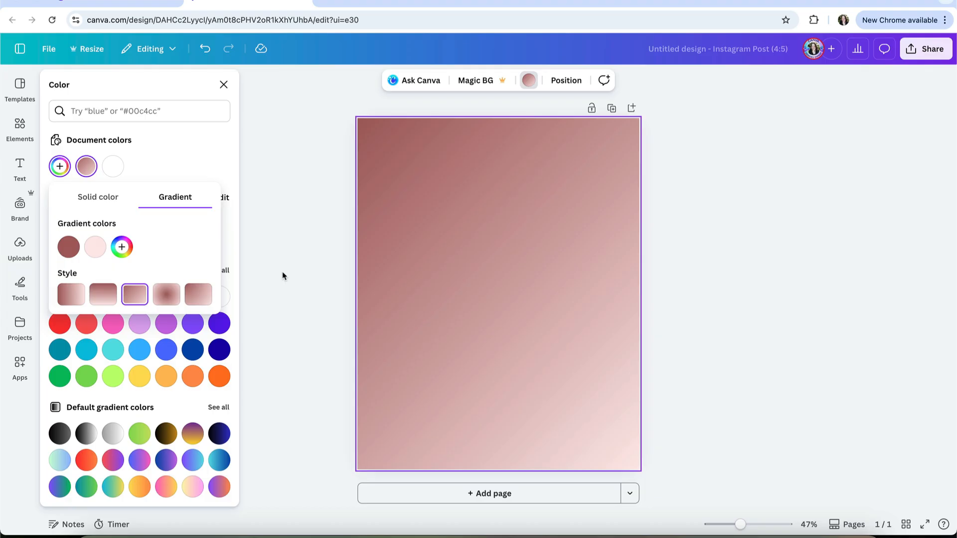
key("Escape")
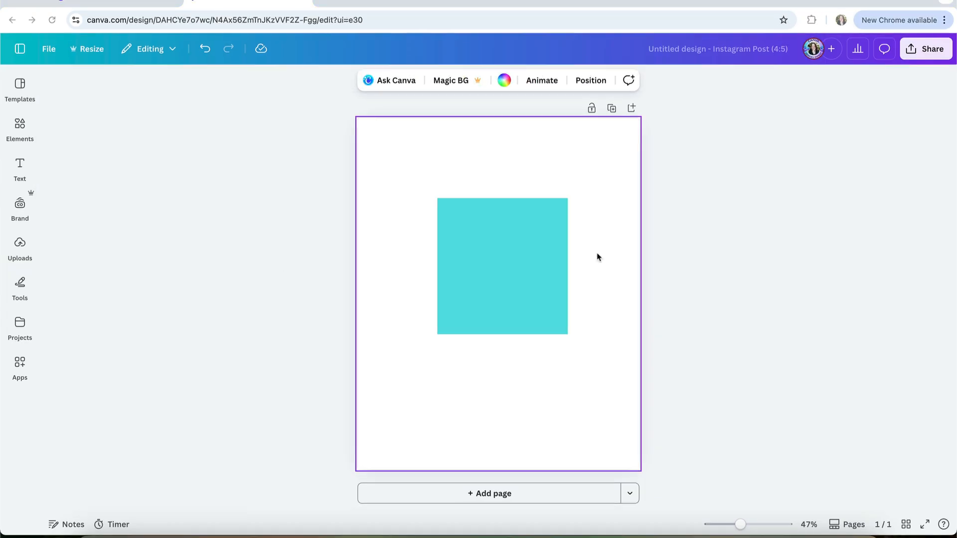
Give the turquoise square a solid border with a stroke weight of 27.
left_click(535, 245)
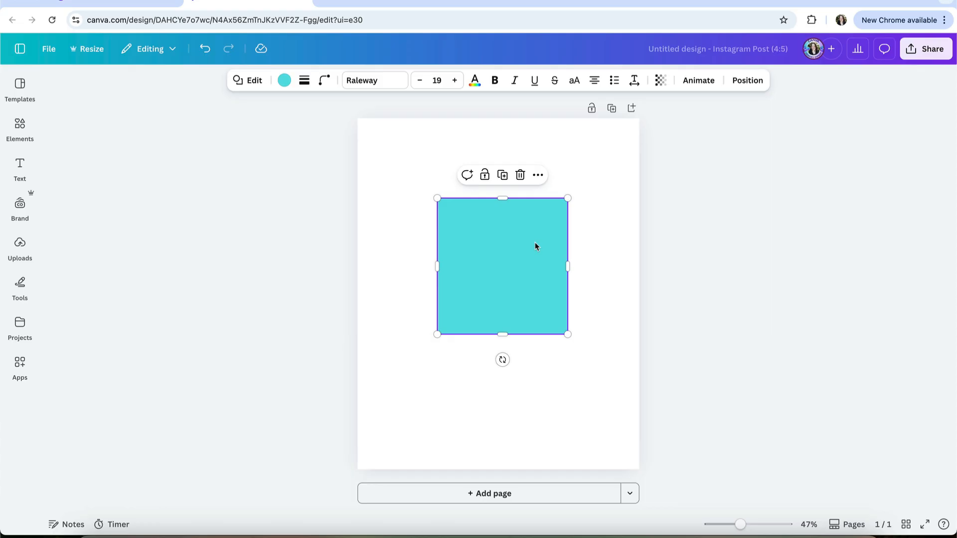
left_click(305, 82)
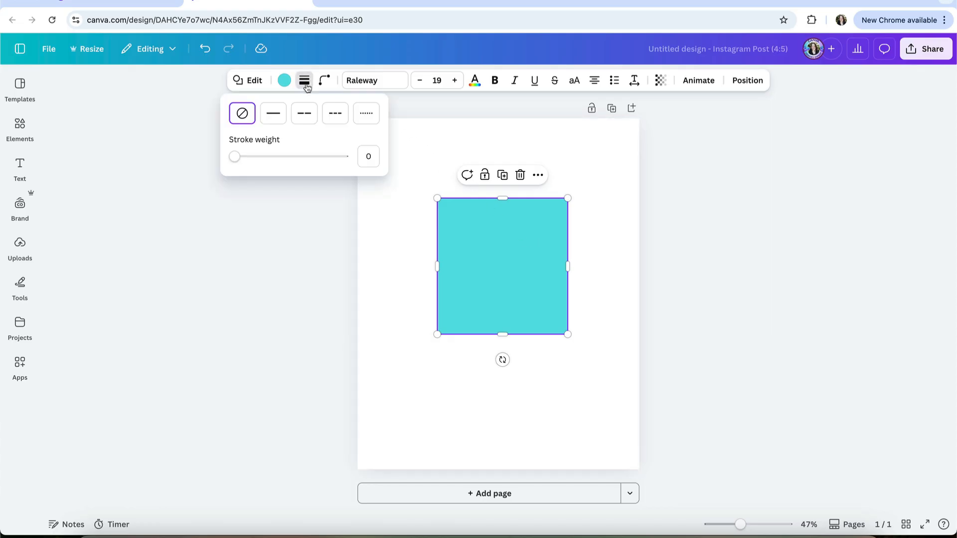
left_click(274, 118)
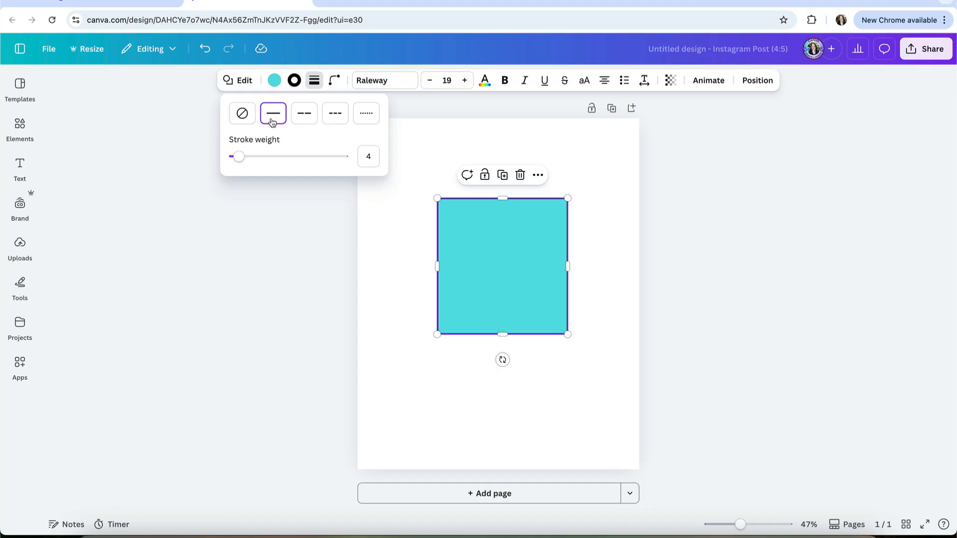
left_click_drag(239, 157, 264, 159)
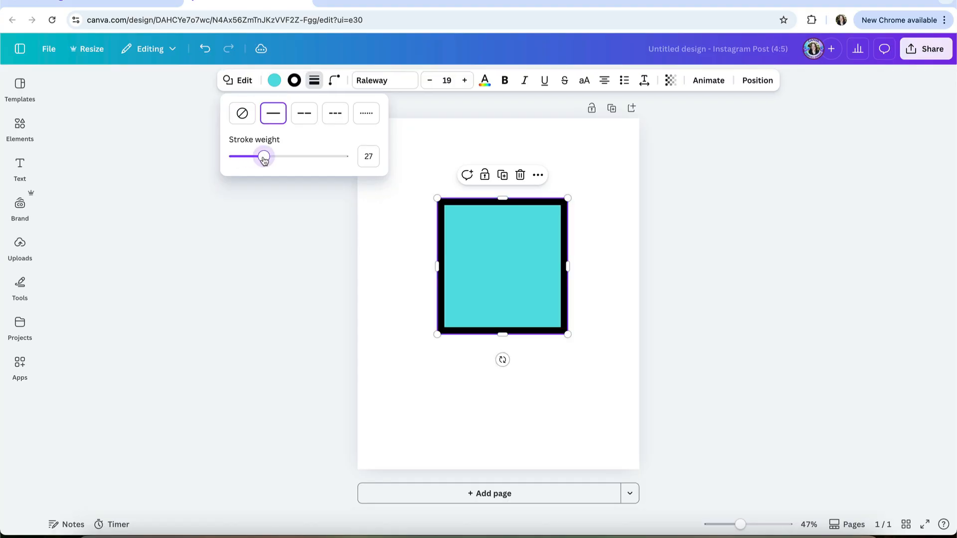
Recolour the turquoise square's border with a diagonal gradient of green, teal and dark blue.
left_click(294, 81)
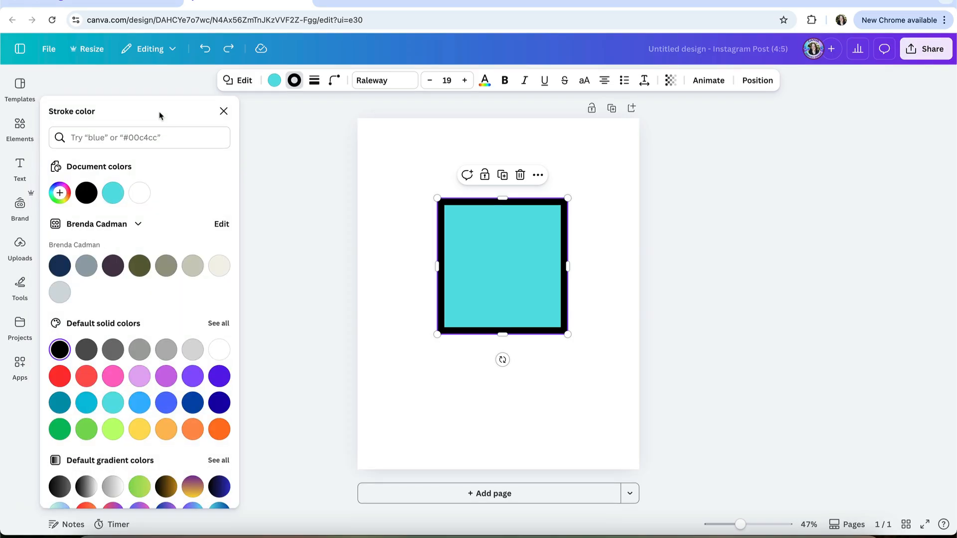
left_click(60, 192)
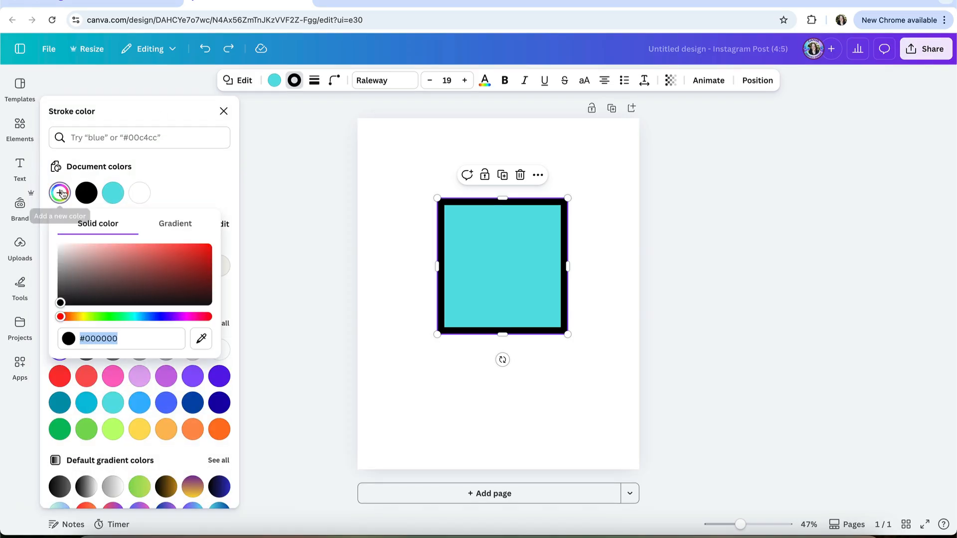
left_click(176, 224)
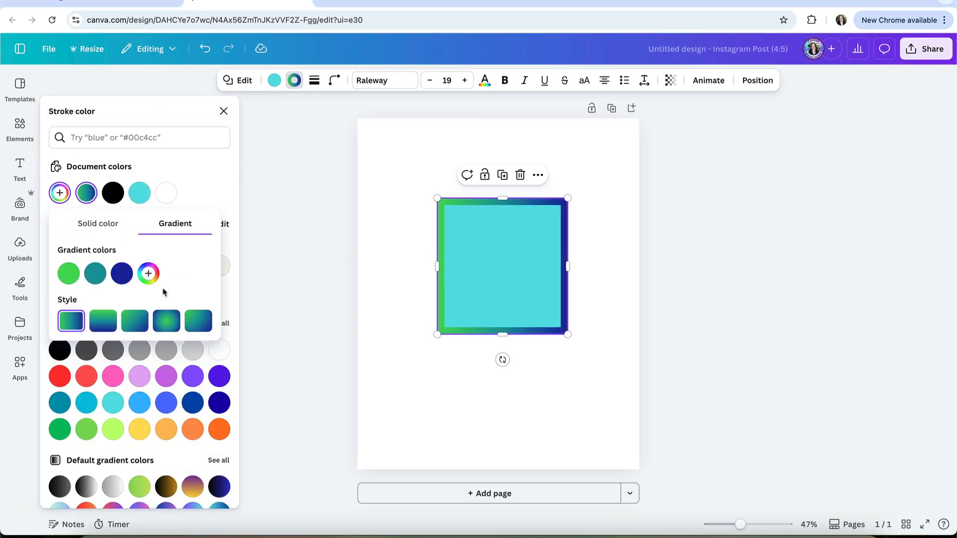
left_click(139, 322)
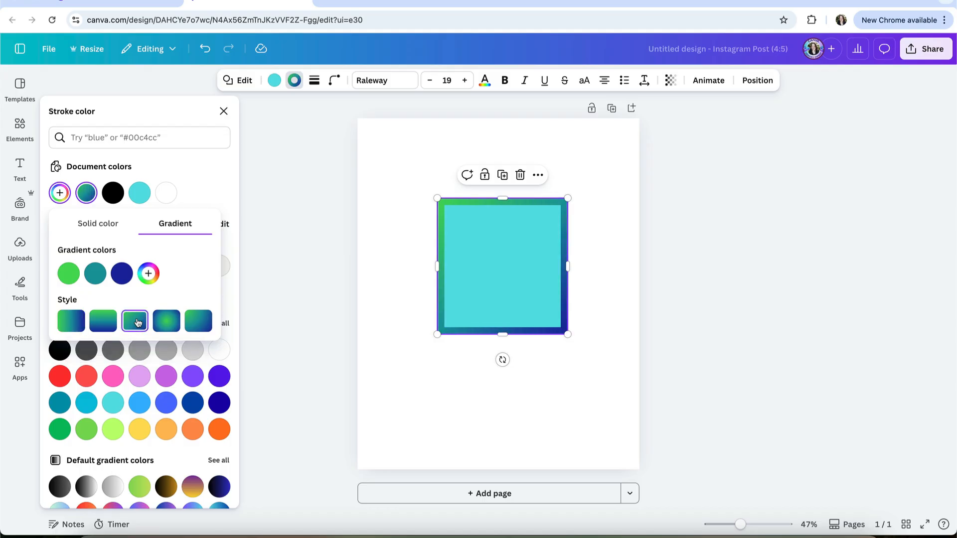
left_click(387, 273)
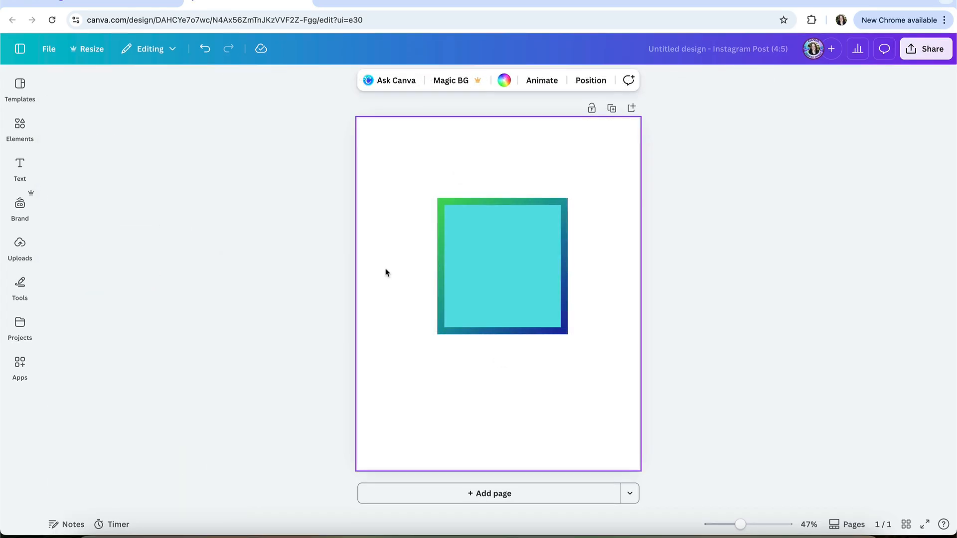
Paste the beach photo onto the page and give it a solid border with a stroke weight of 24.
key("ctrl+v")
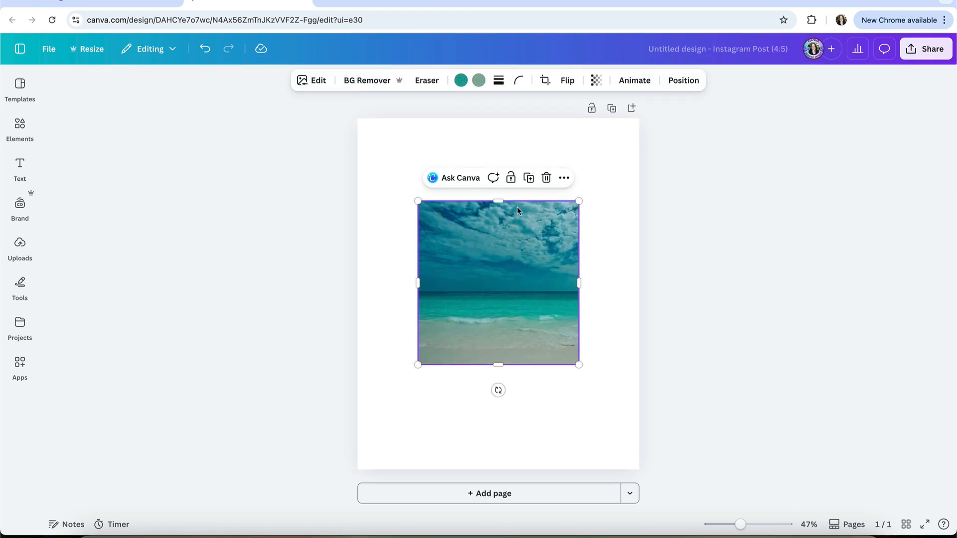
left_click(498, 84)
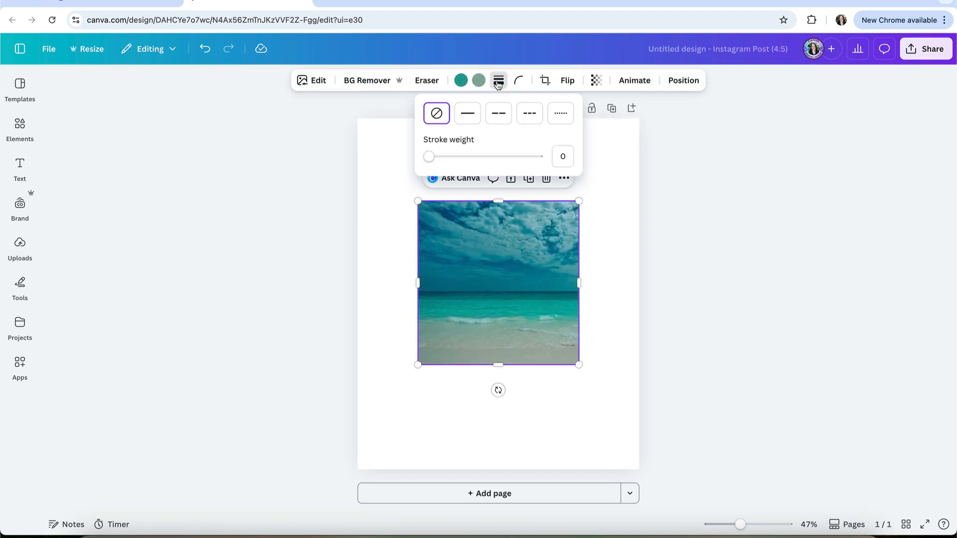
left_click(470, 113)
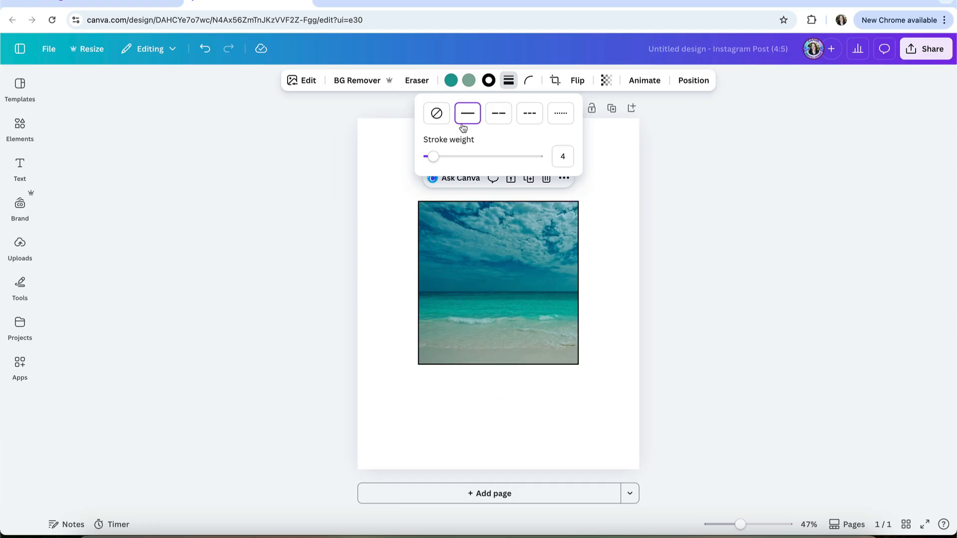
left_click_drag(432, 156, 455, 158)
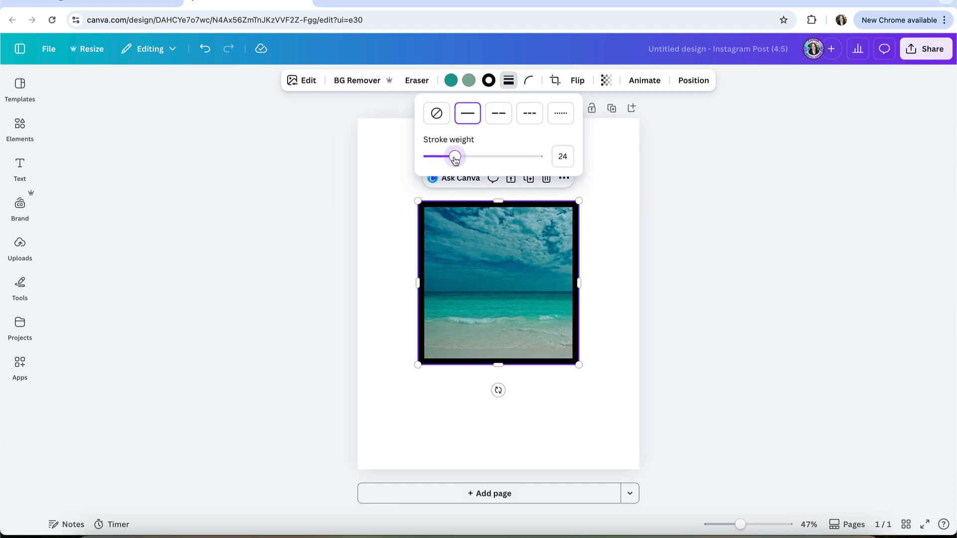
Change the beach photo's border colour to a gradient that radiates from the upper-left corner.
left_click(489, 82)
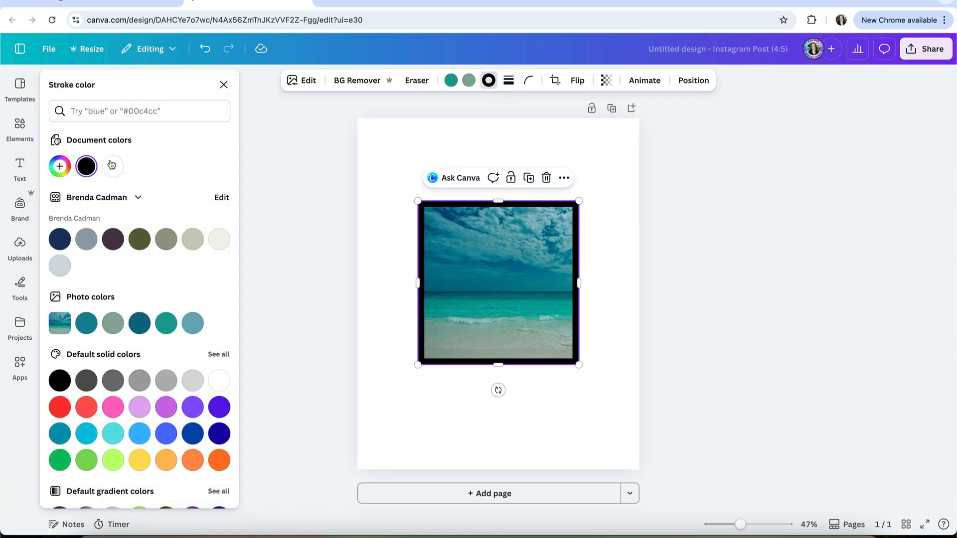
left_click(60, 167)
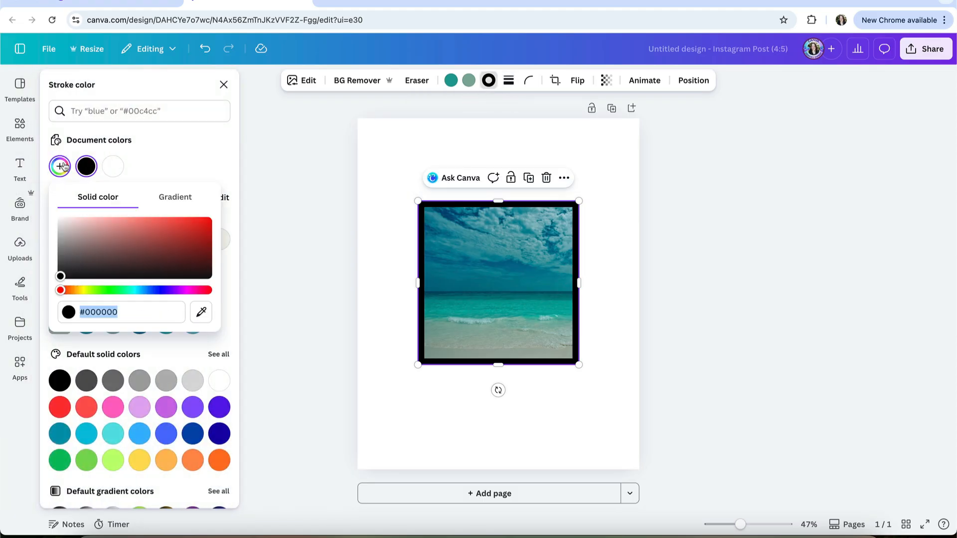
left_click(172, 200)
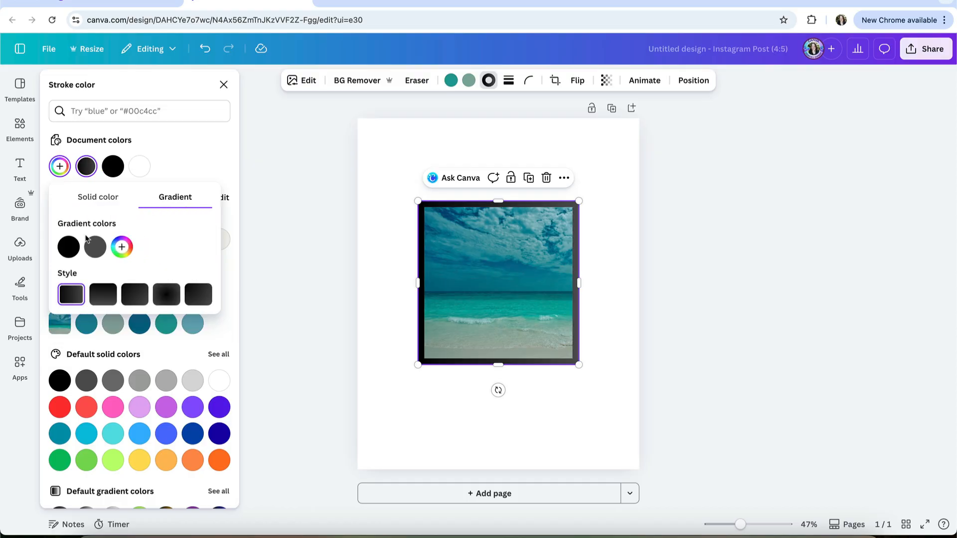
left_click(200, 297)
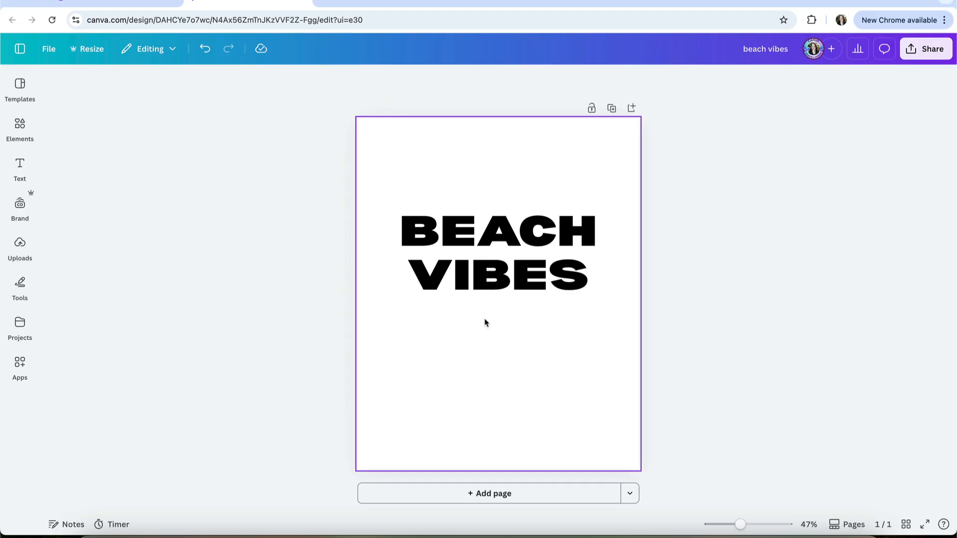
Fill the BEACH VIBES text with a top-to-bottom gradient of blue, green and muted yellow #C4C371.
left_click(484, 277)
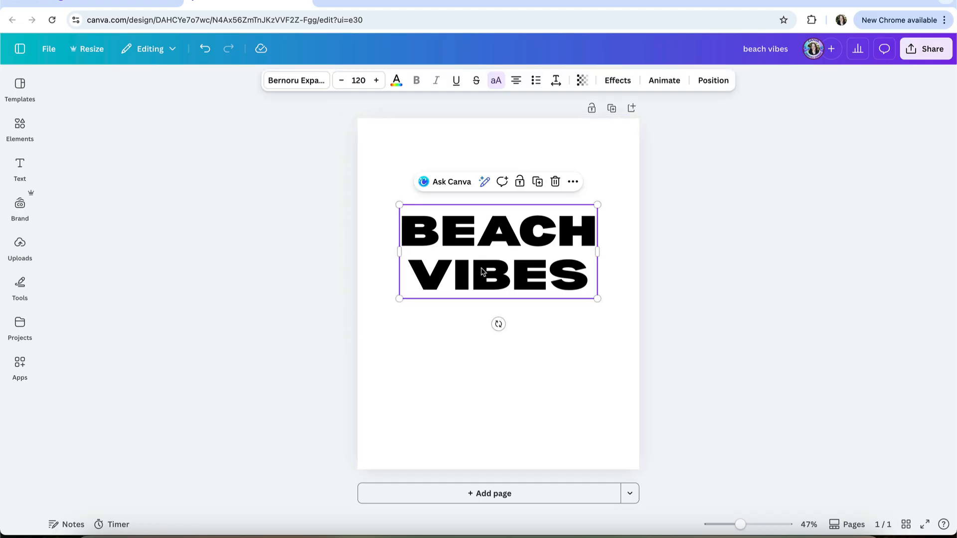
left_click(397, 80)
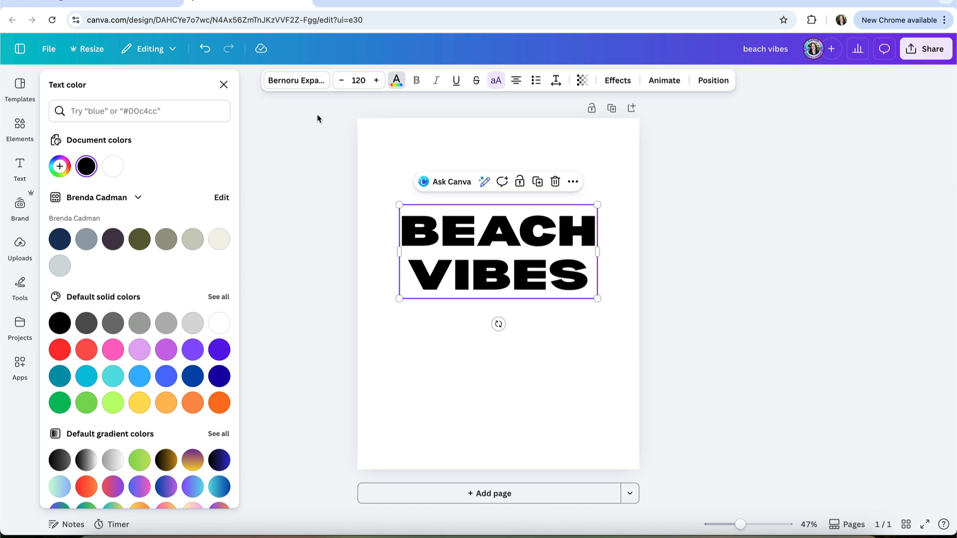
left_click(60, 167)
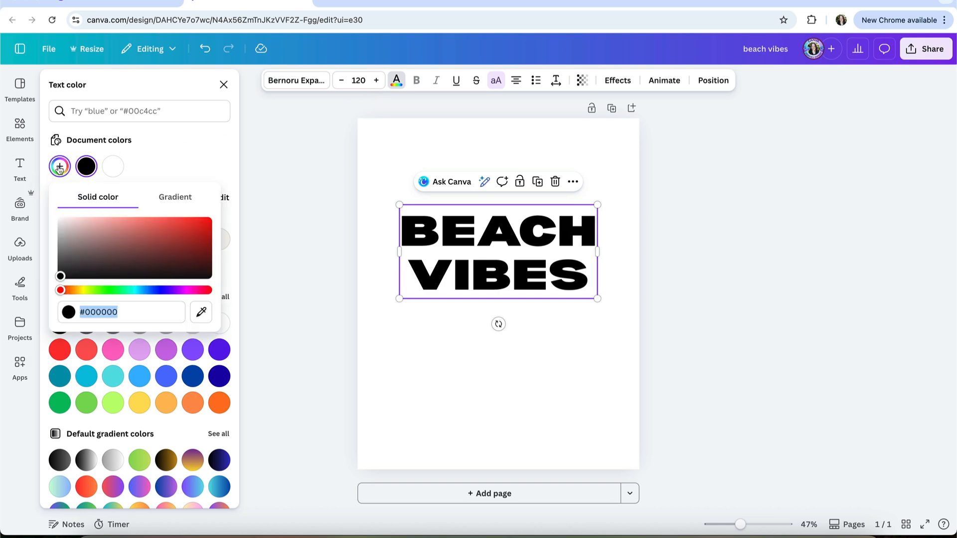
left_click(175, 198)
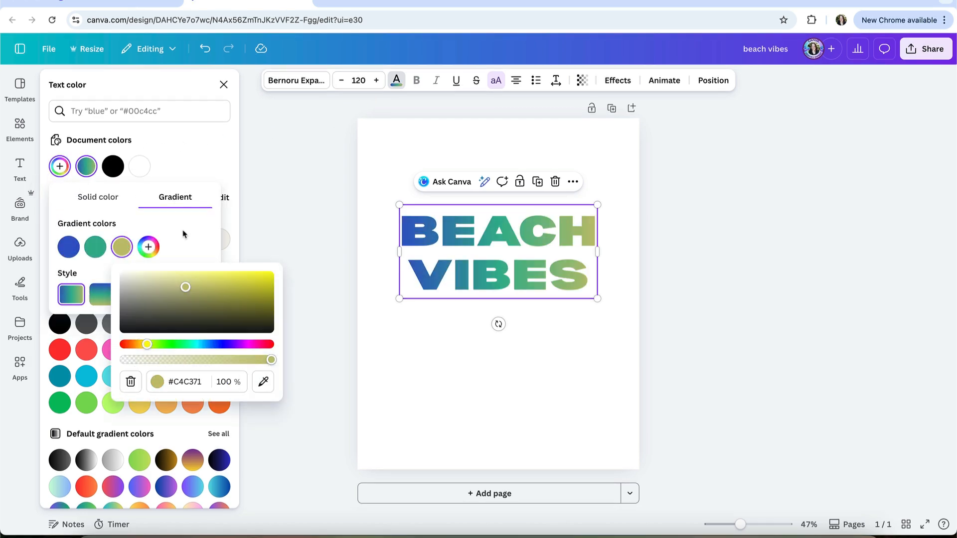
left_click(190, 232)
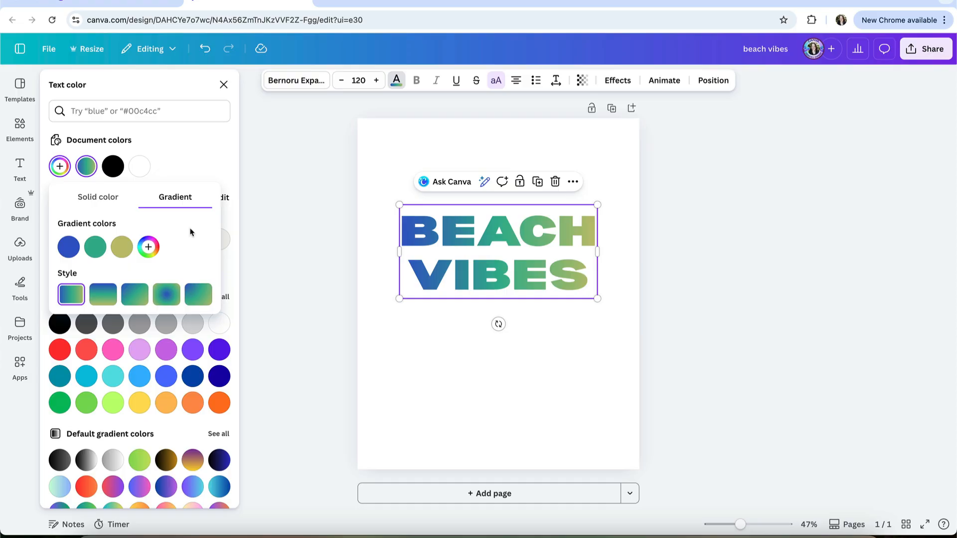
left_click(106, 296)
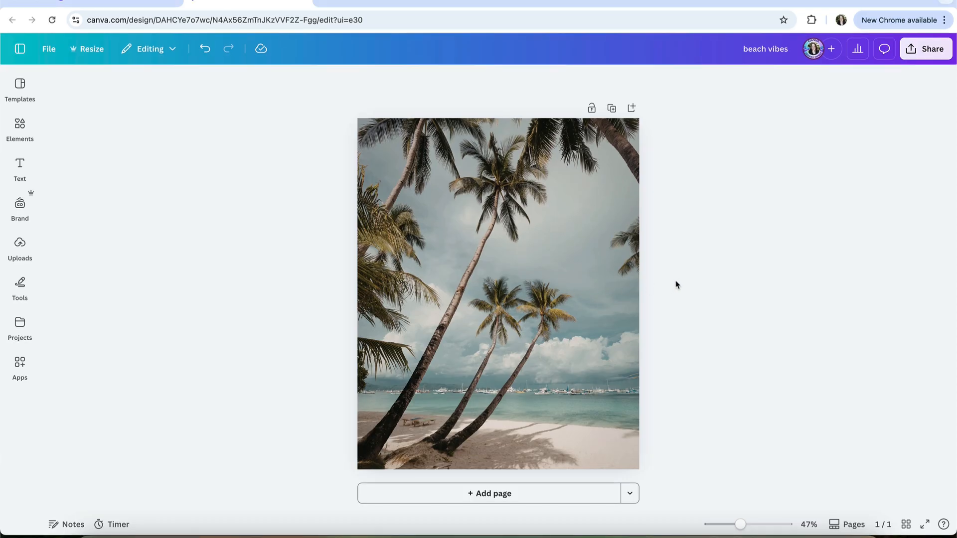
Add a square shape over the palm beach photo and stretch it to cover the whole page.
key("r")
left_click_drag(455, 250, 357, 163)
left_click_drag(540, 250, 632, 250)
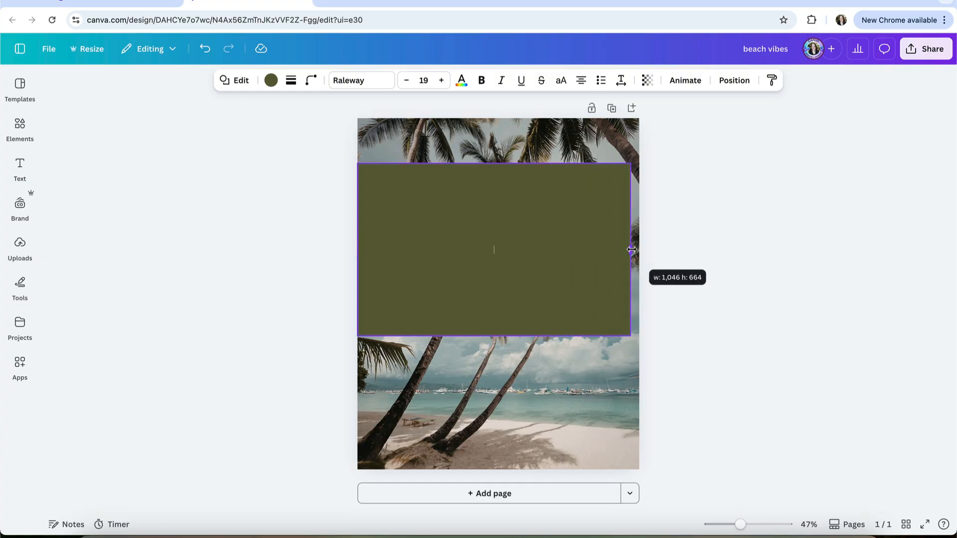
left_click_drag(632, 250, 638, 249)
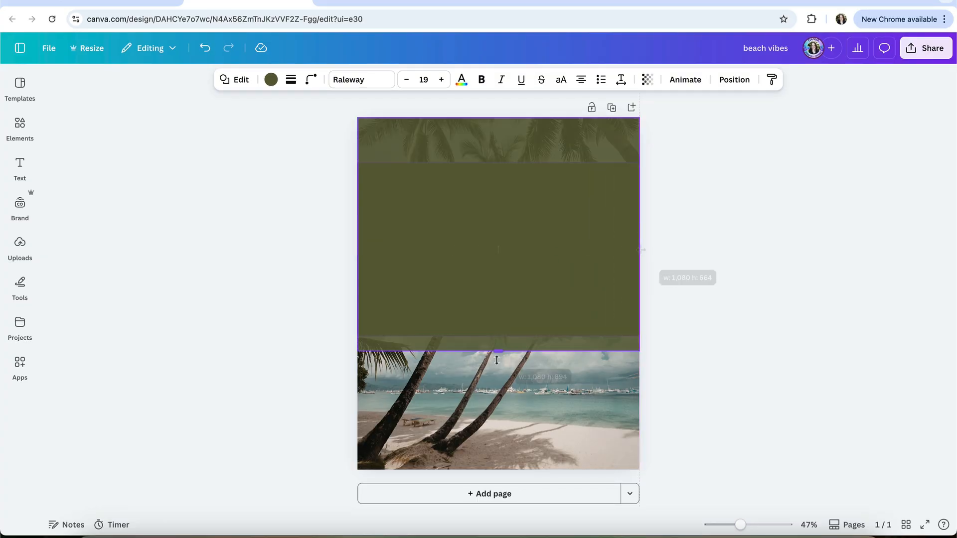
left_click_drag(498, 351, 496, 469)
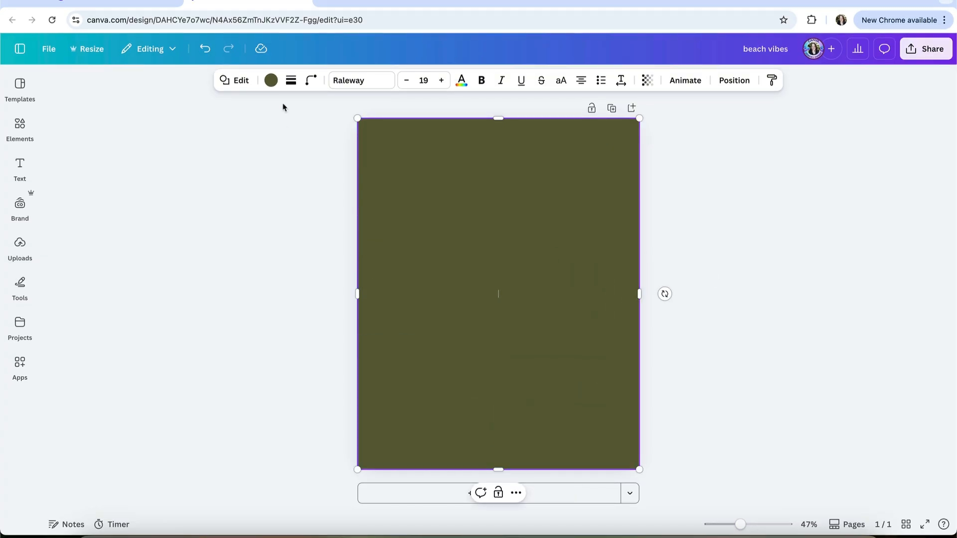
Change the covering shape's fill to a gradient and set its first colour to dark brown #5D4B21.
left_click(271, 80)
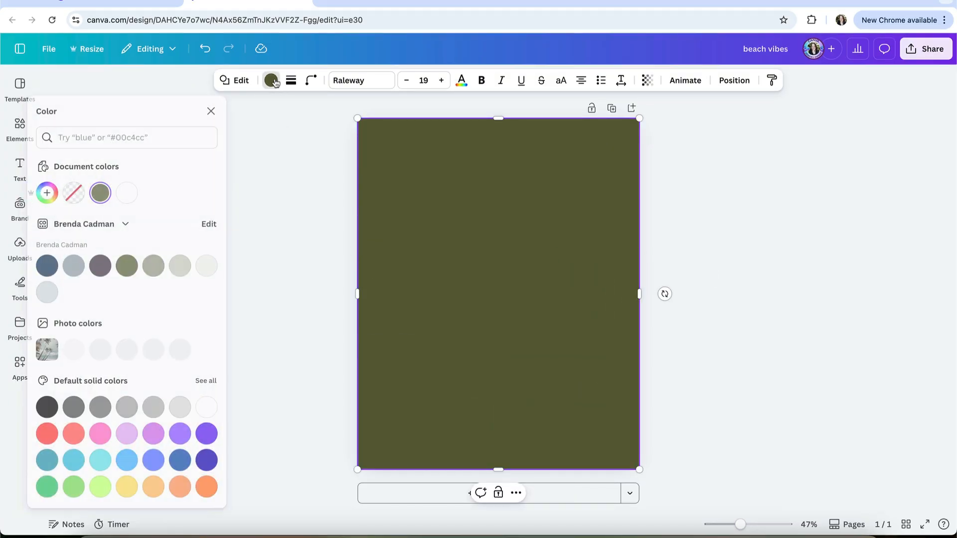
left_click(59, 193)
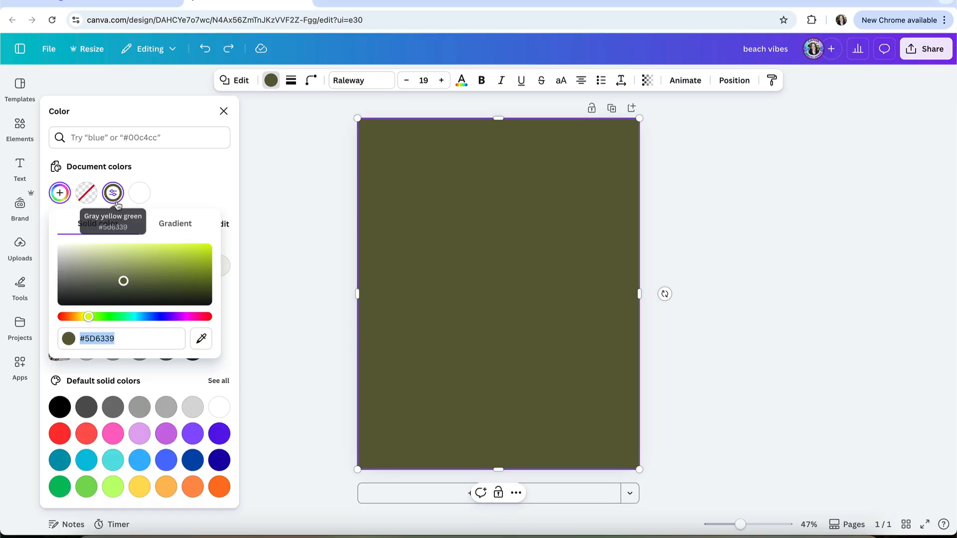
left_click(169, 225)
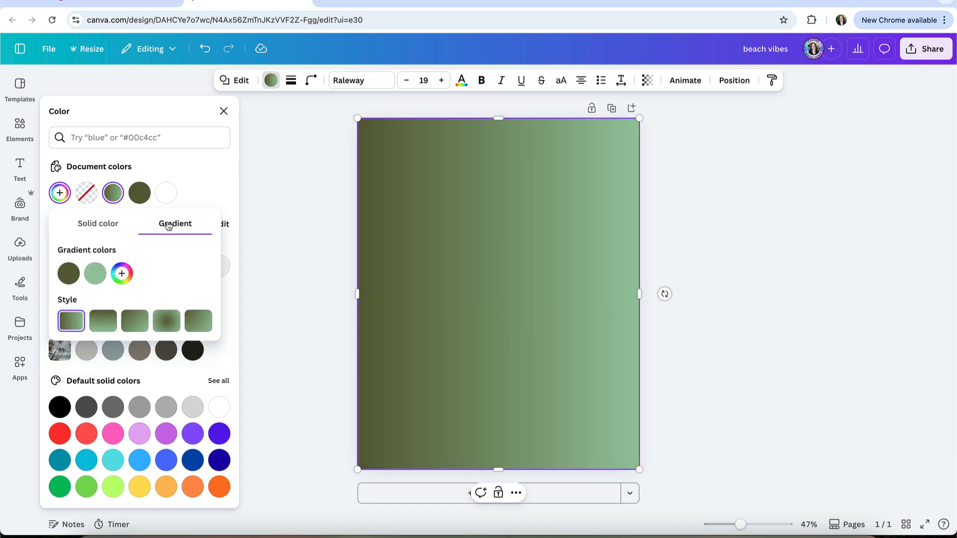
left_click(69, 282)
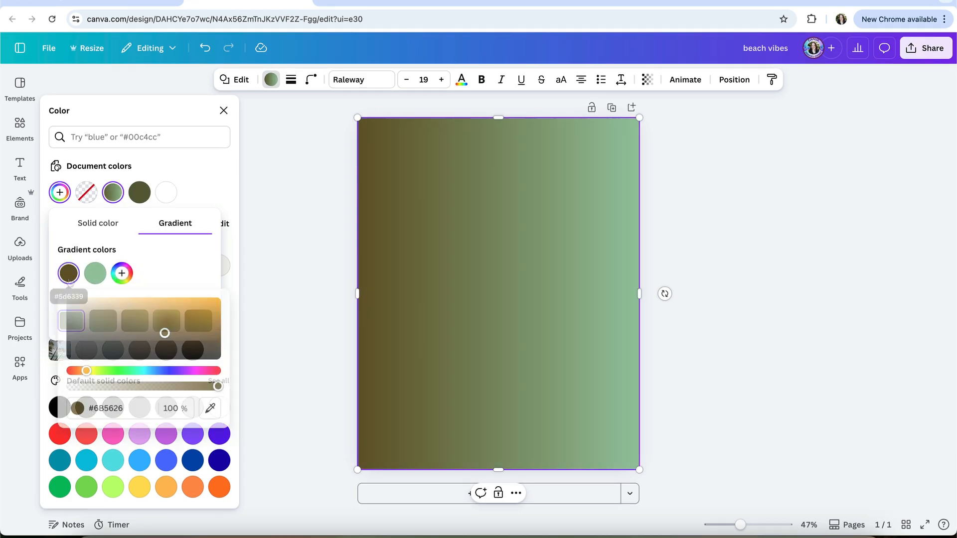
left_click_drag(165, 331, 166, 336)
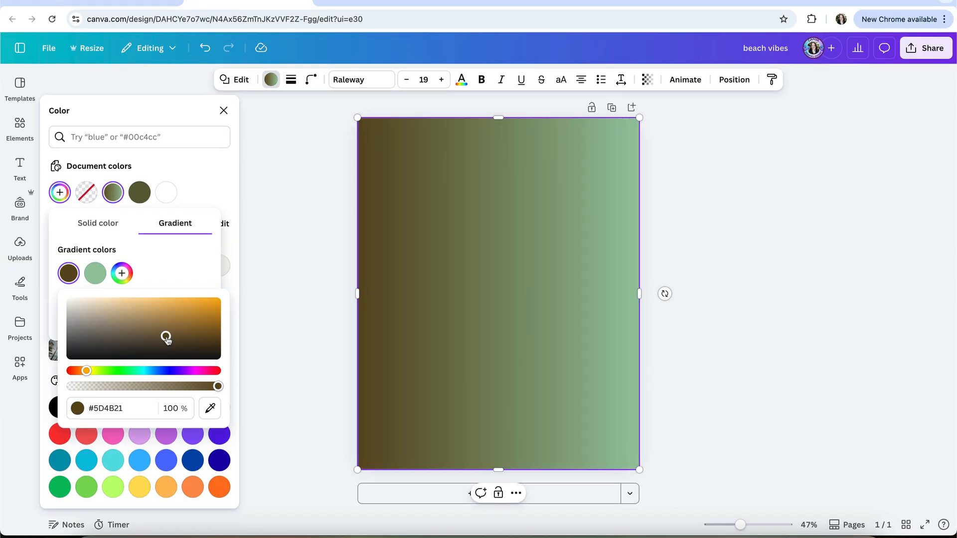
Set the gradient's second colour to 0% opacity and make the gradient run from top to bottom.
left_click(94, 274)
left_click_drag(244, 388, 83, 396)
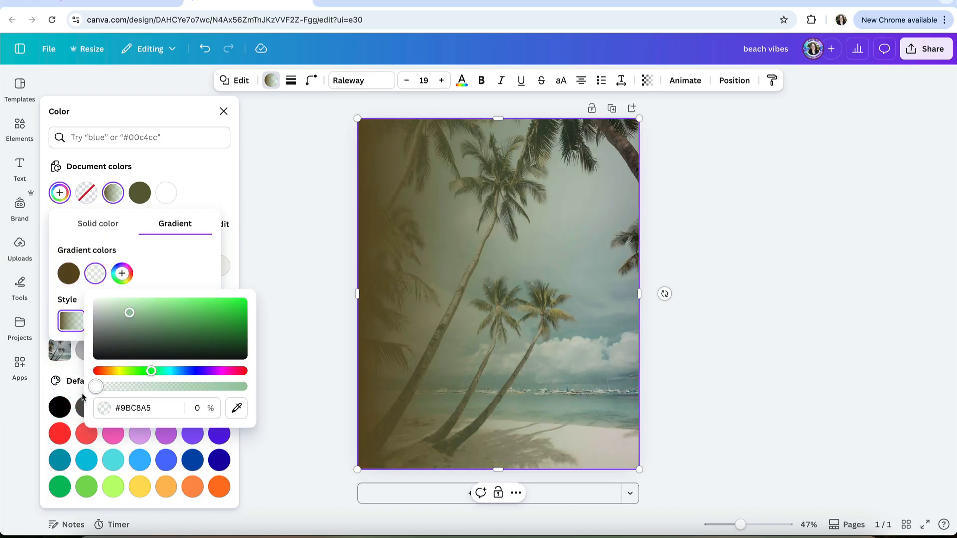
left_click(168, 265)
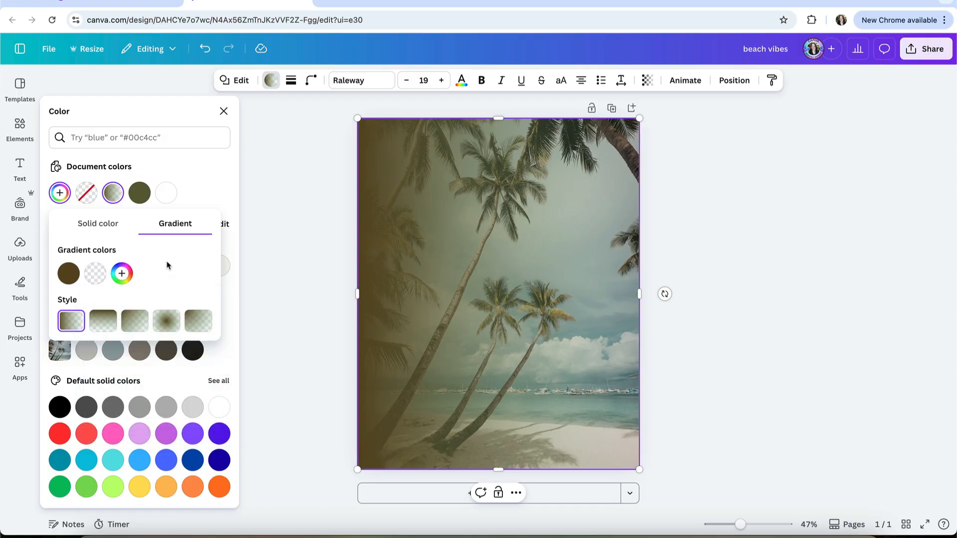
left_click(102, 322)
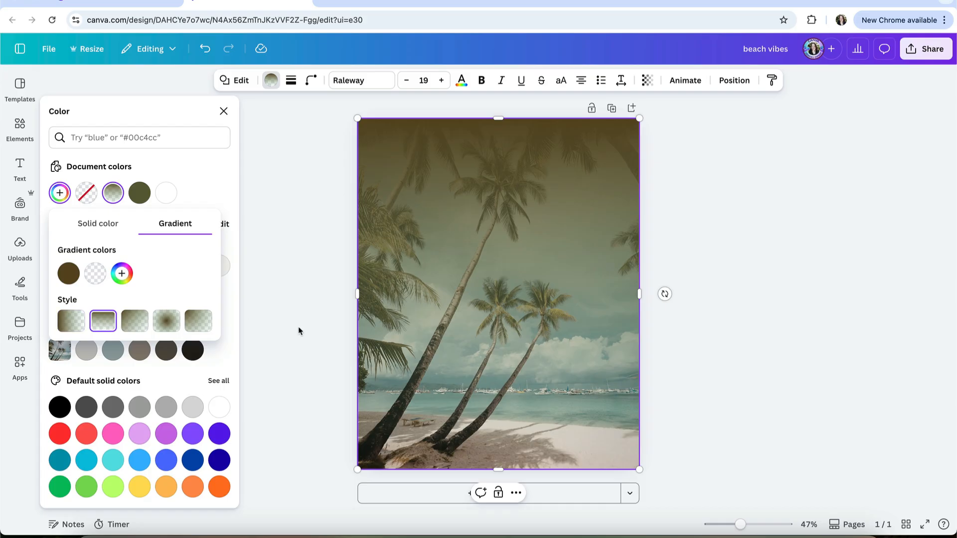
Shorten the gradient overlay from its lower edge so it covers only about the upper half of the photo.
left_click(499, 467)
left_click_drag(499, 467, 486, 283)
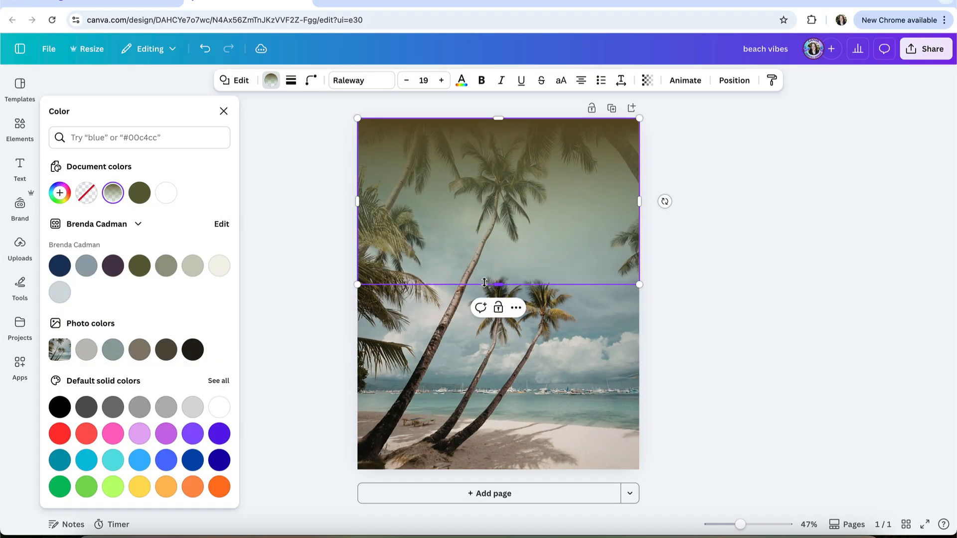
left_click(716, 299)
left_click(699, 285)
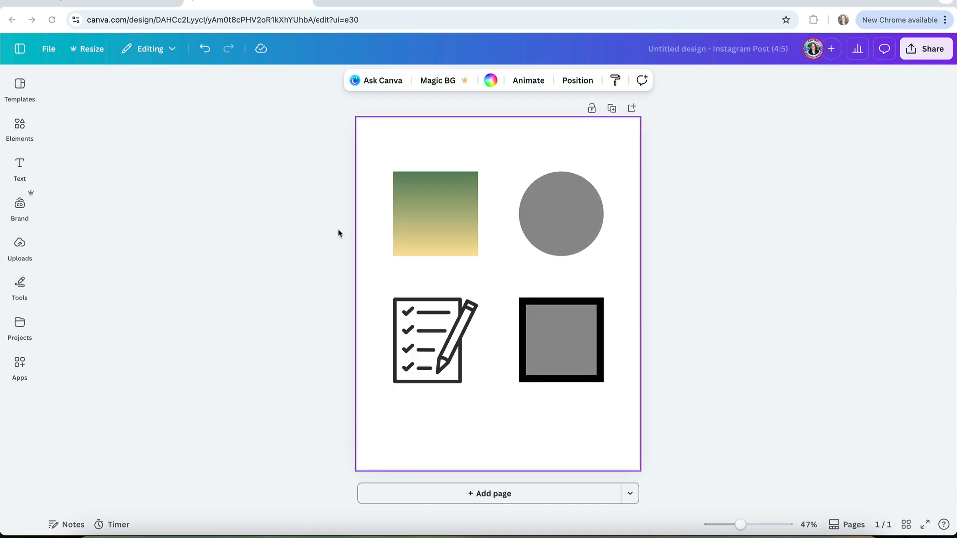
Copy the green-to-yellow gradient square's style onto the grey circle.
left_click(434, 210)
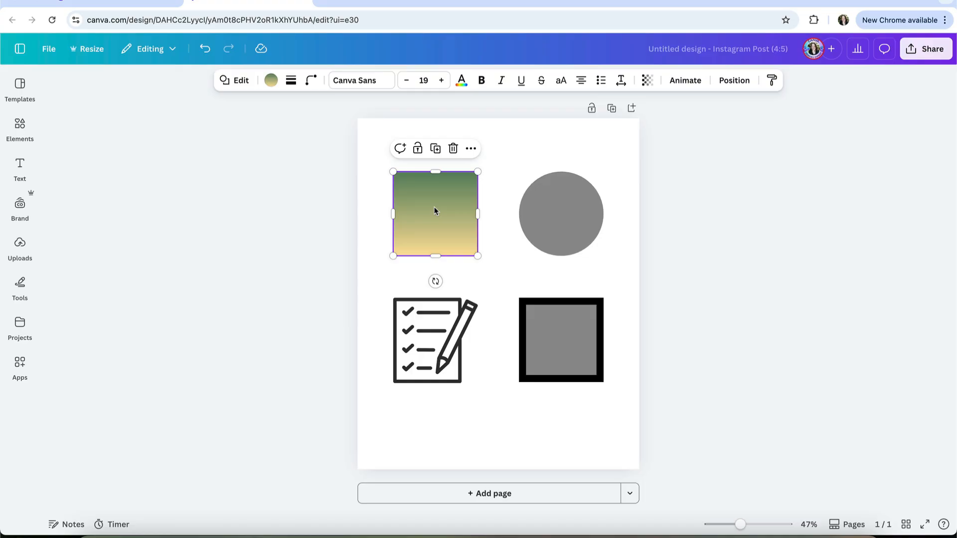
left_click(773, 81)
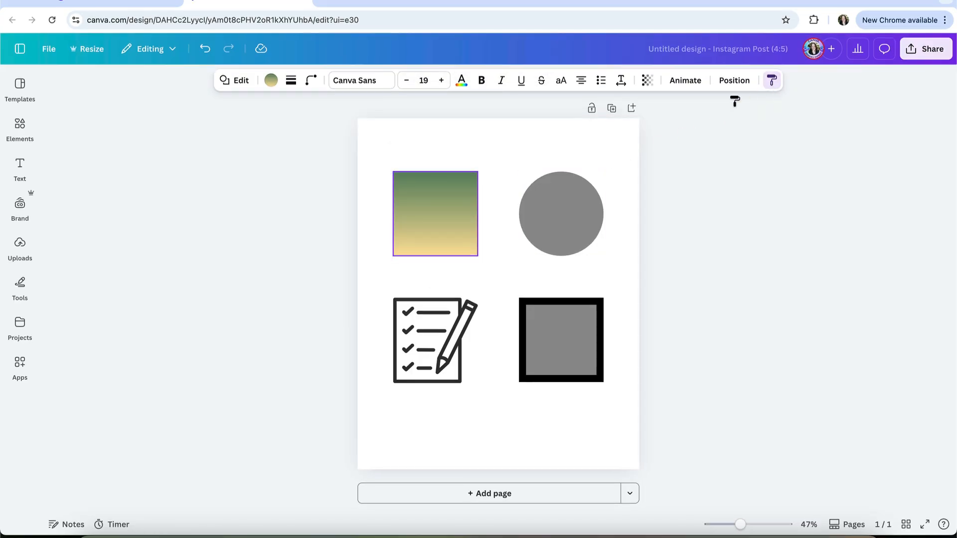
left_click(559, 213)
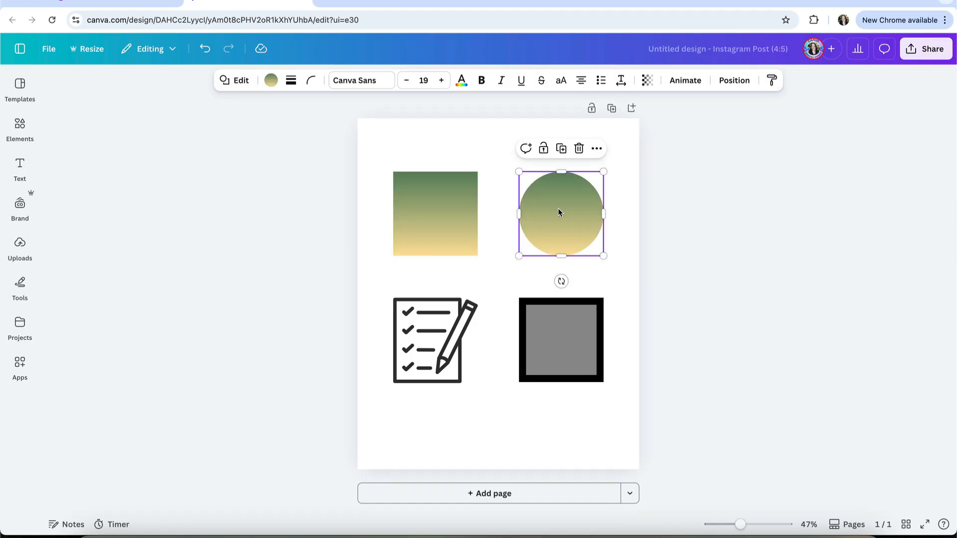
left_click(424, 155)
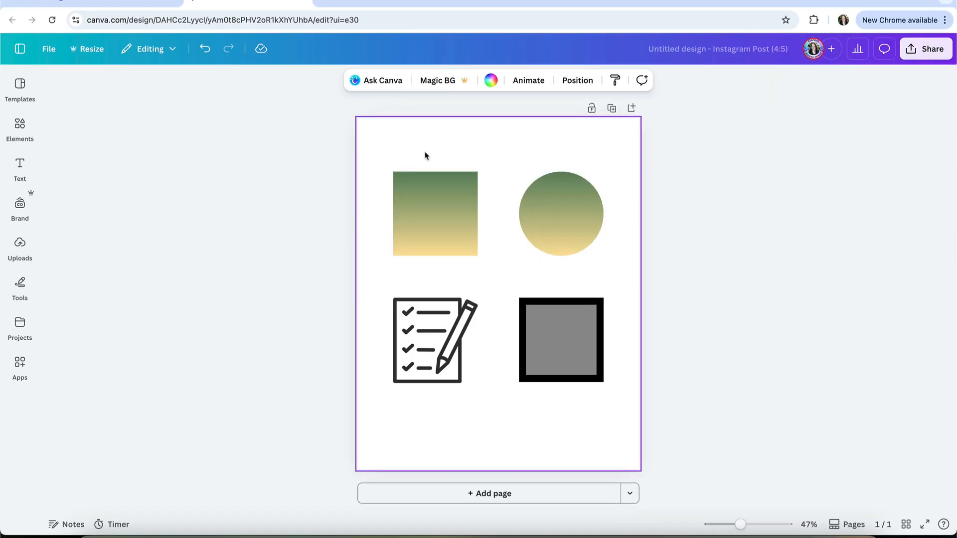
Try to copy the gradient square's style onto the checklist icon.
left_click(422, 214)
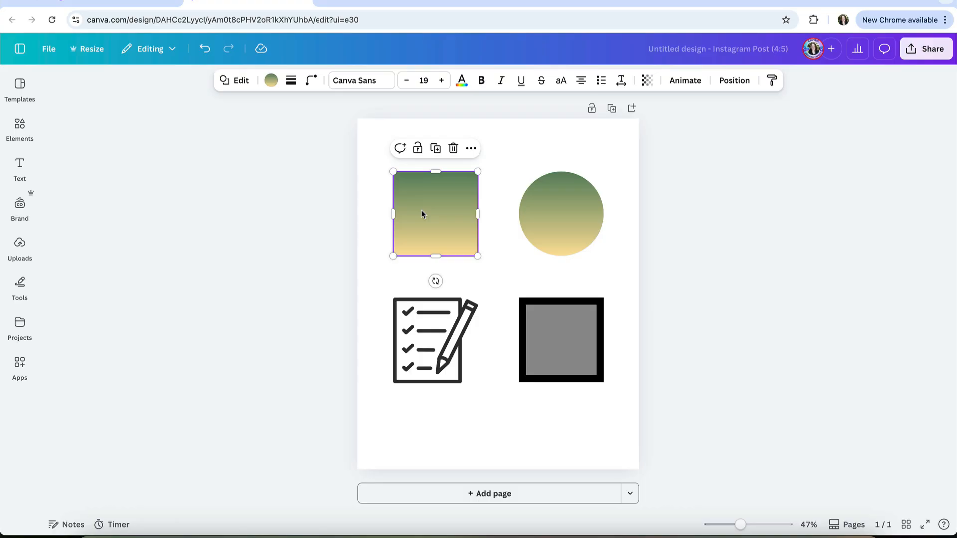
left_click(771, 82)
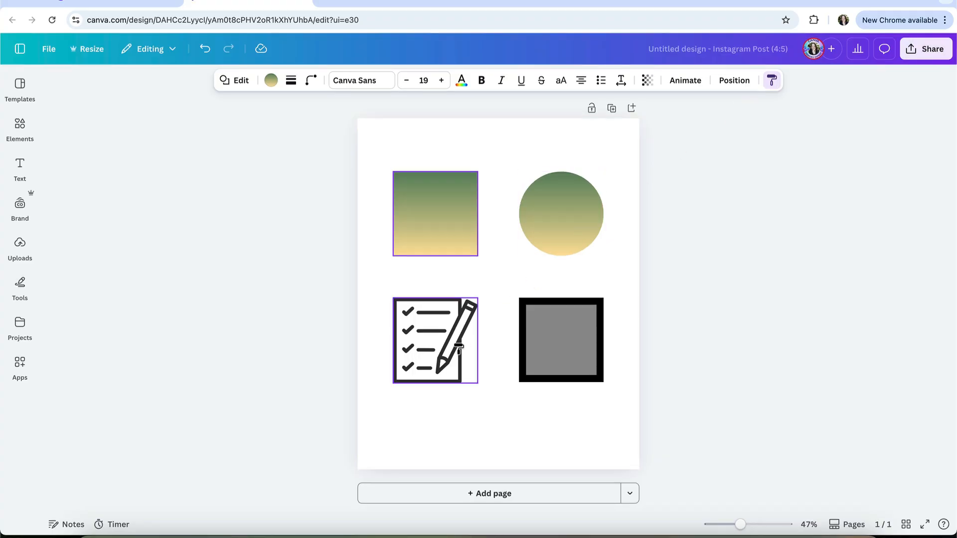
left_click(438, 365)
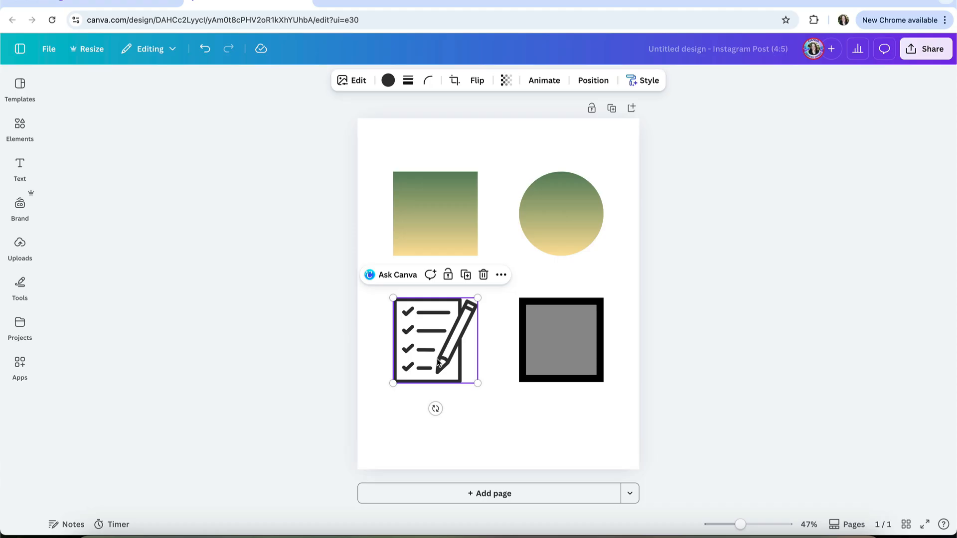
left_click(432, 147)
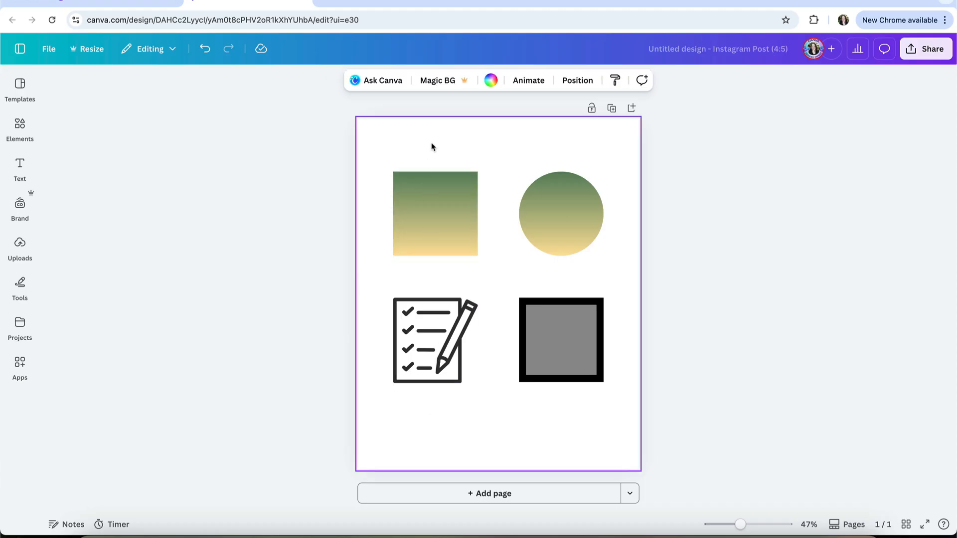
Copy the gradient square's style onto the grey square with the black border.
left_click(427, 196)
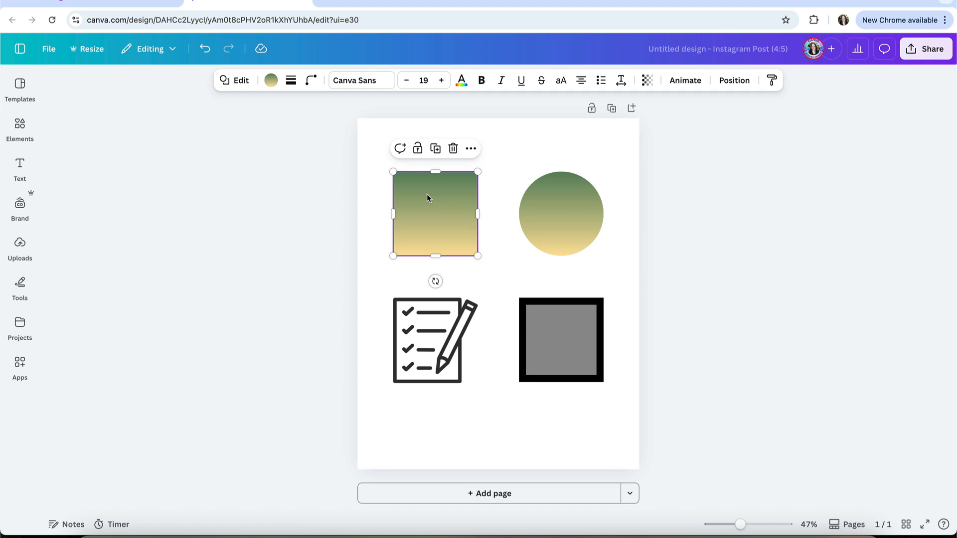
left_click(777, 79)
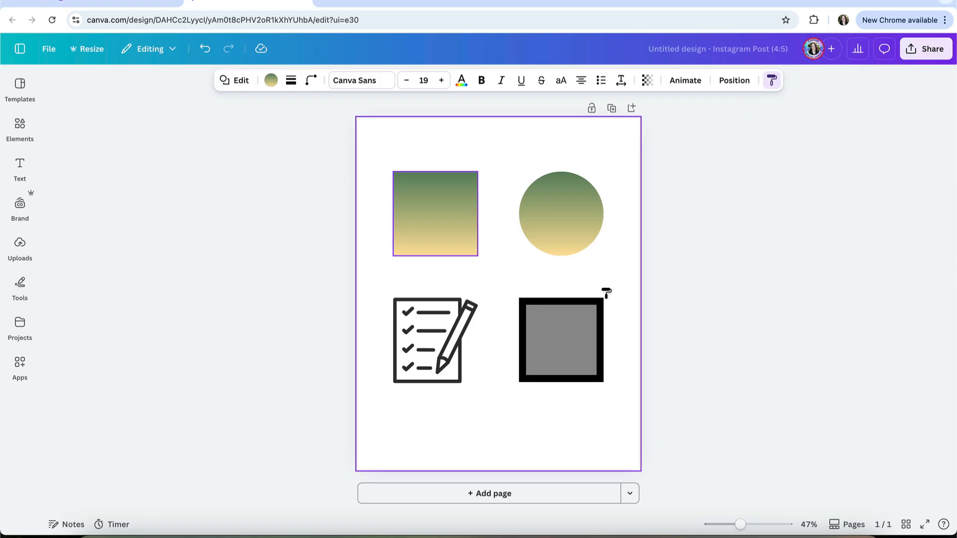
left_click(565, 347)
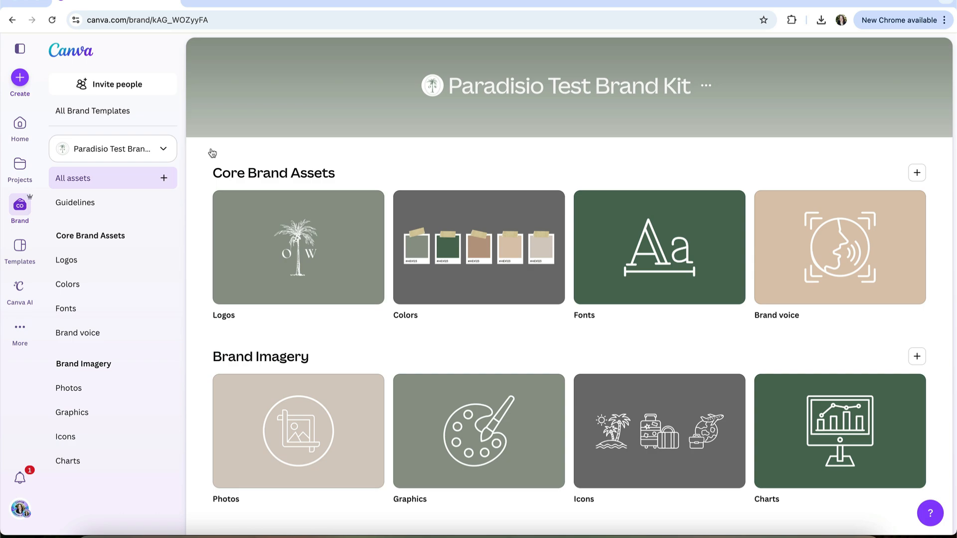
Add a gradient from green #608762 to pale yellow #FFE2A0 to the colour palette of the Paradisio Test Brand Kit.
left_click(75, 288)
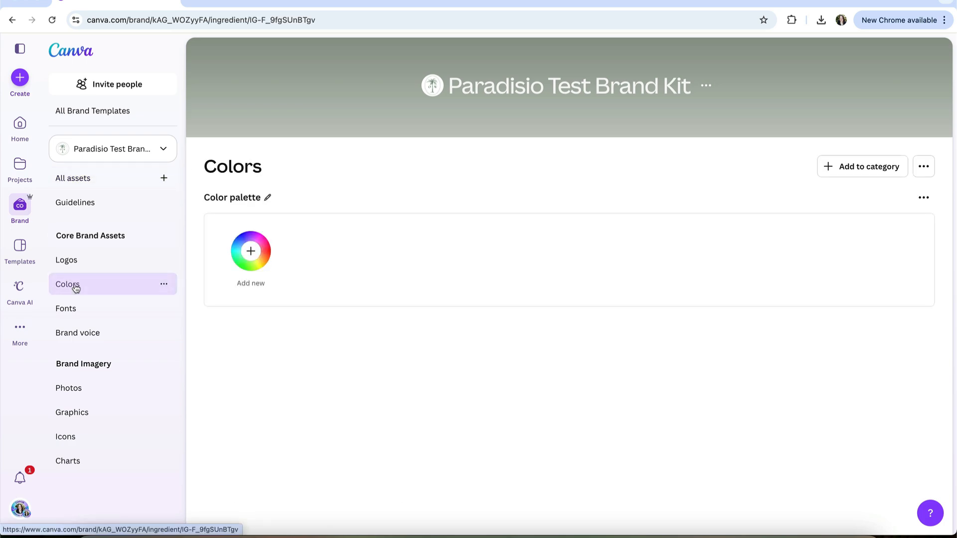
left_click(251, 252)
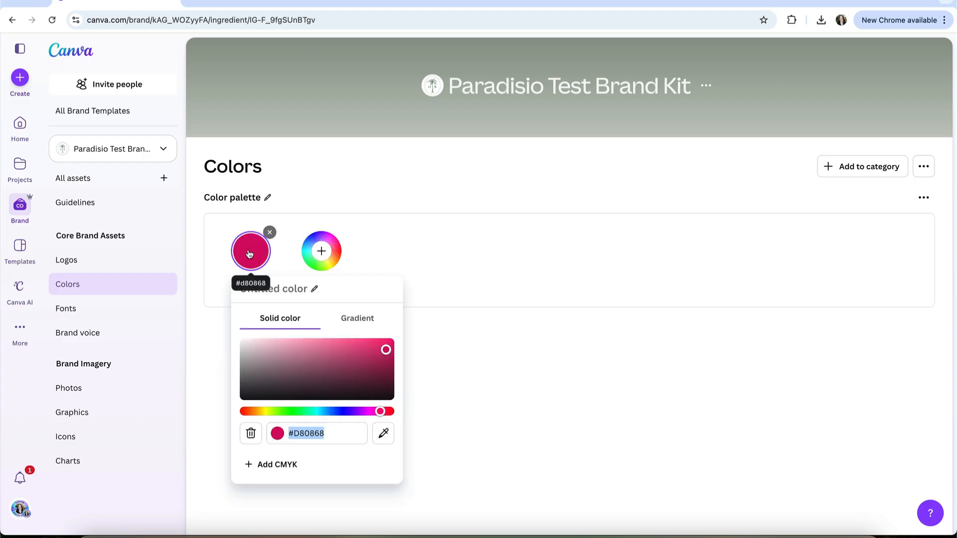
left_click(356, 320)
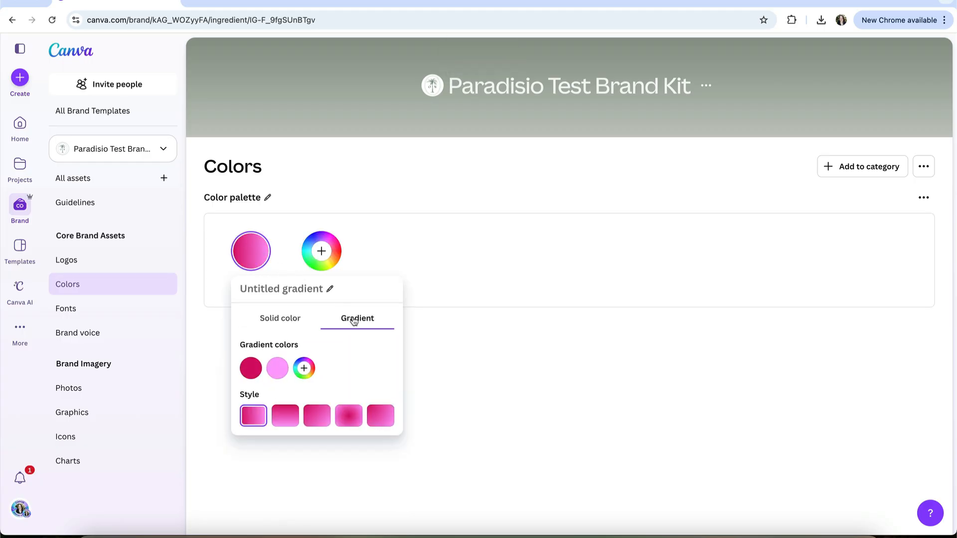
left_click(251, 370)
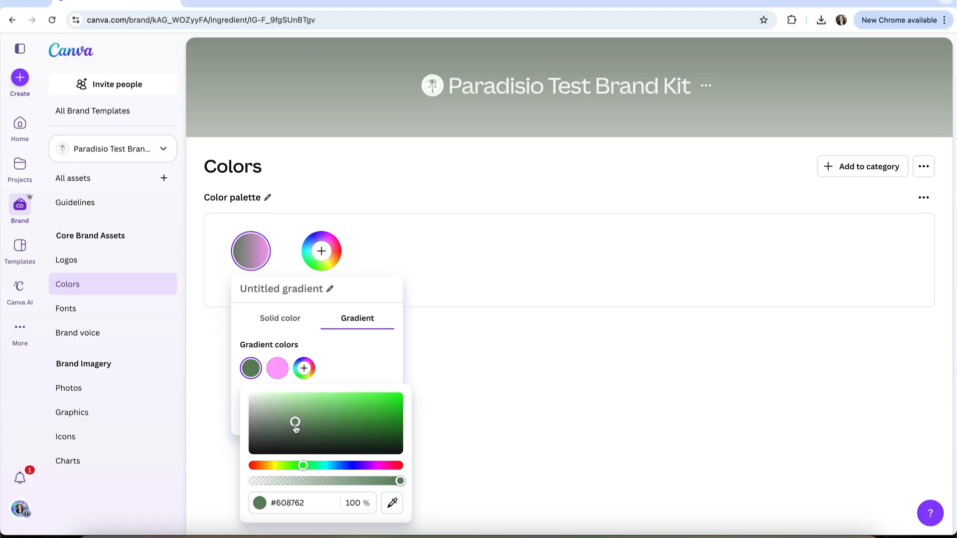
left_click(278, 368)
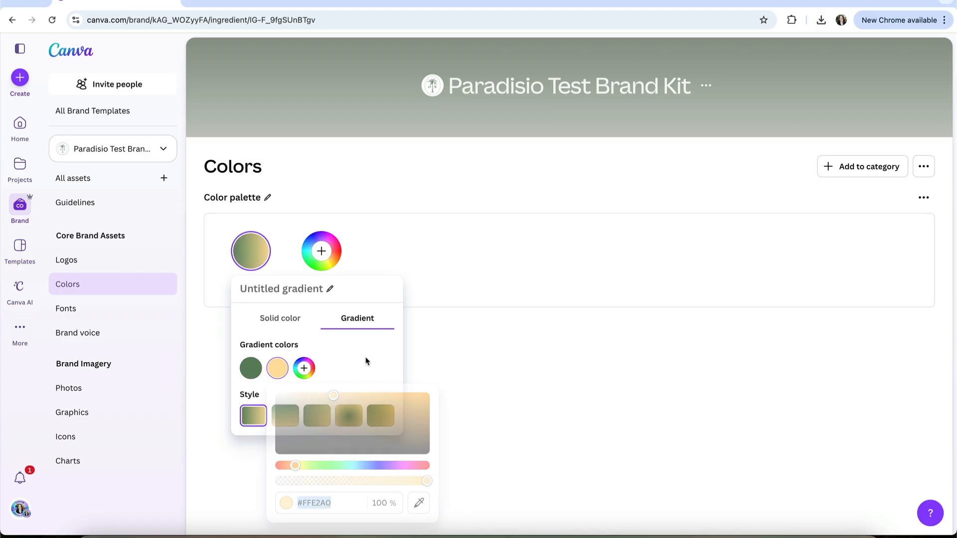
Set the new brand kit gradient to the vertical, top-to-bottom style and rename its palette as Paradisio Color Palette.
left_click(292, 416)
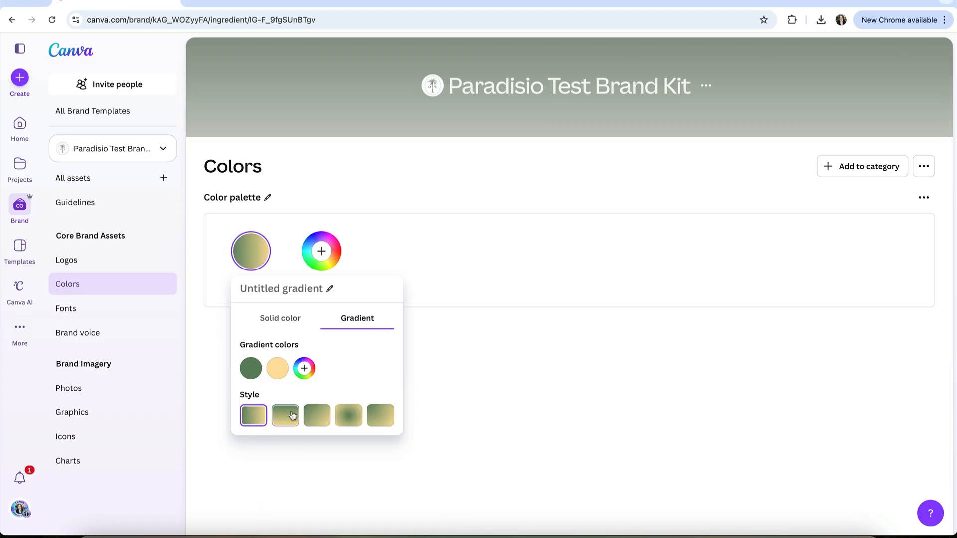
left_click(473, 343)
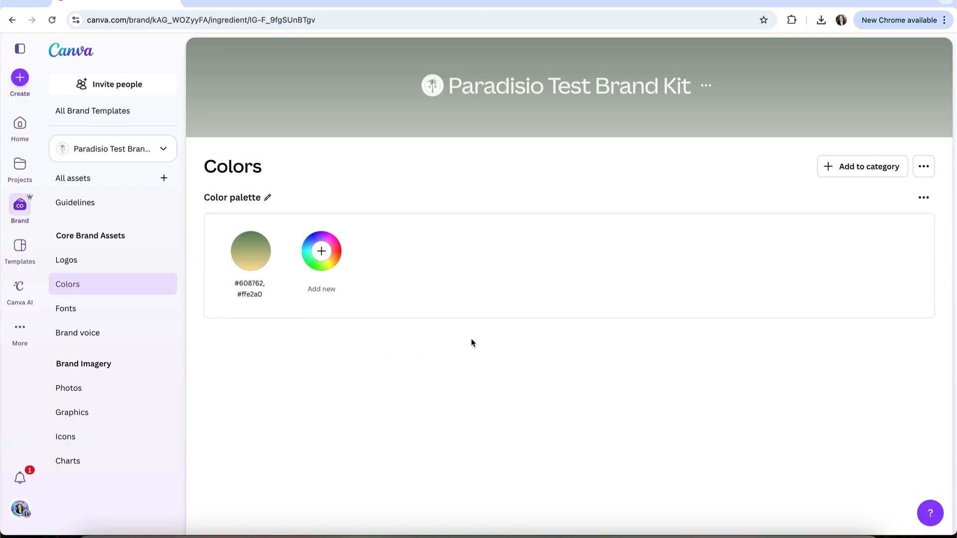
left_click(267, 197)
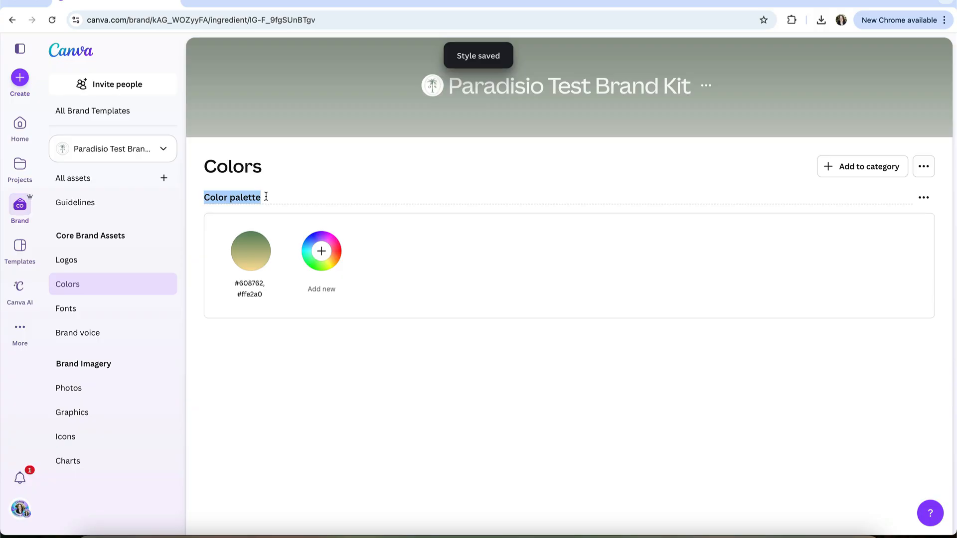
type("Paradisio ")
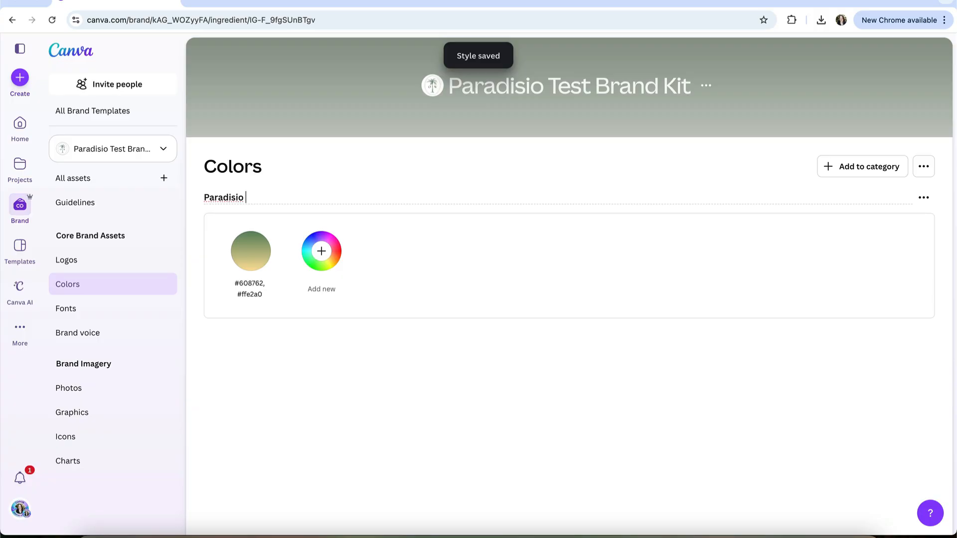
type("Color Palette")
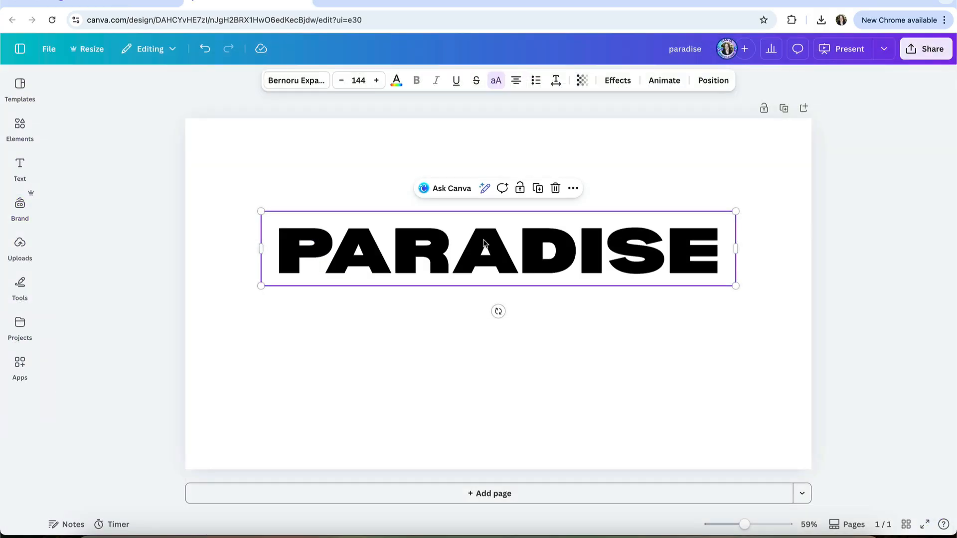
Colour the PARADISE text in the paradise design with the green-to-yellow gradient from the Paradisio Color Palette.
left_click(397, 81)
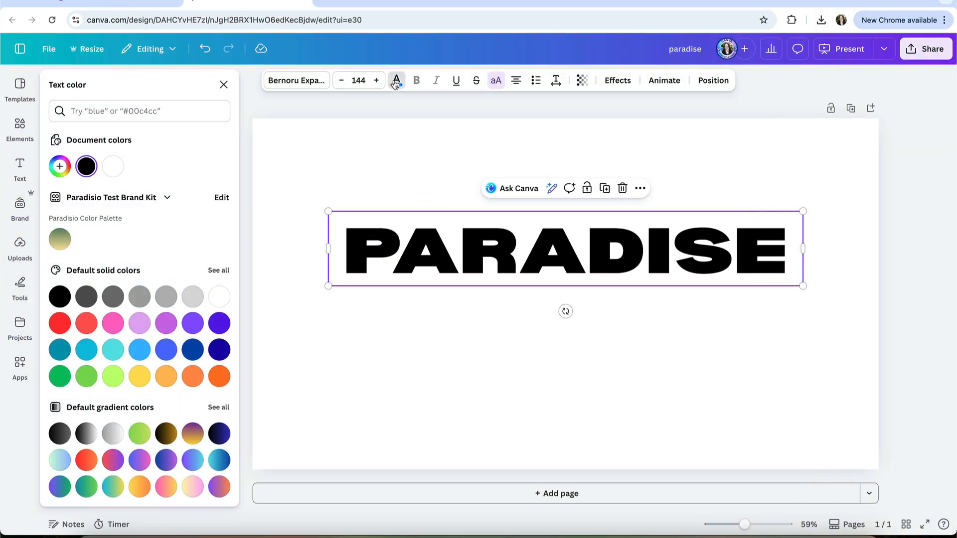
left_click(60, 240)
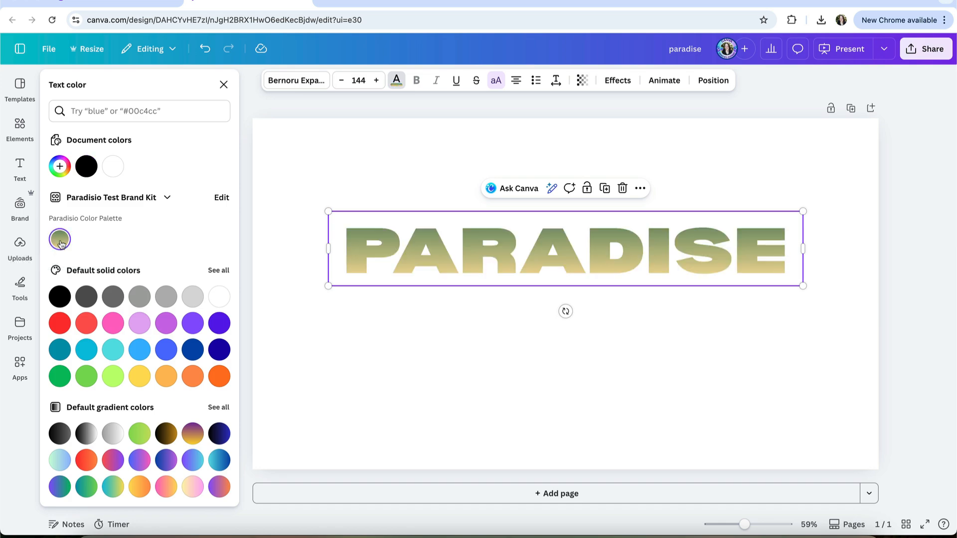